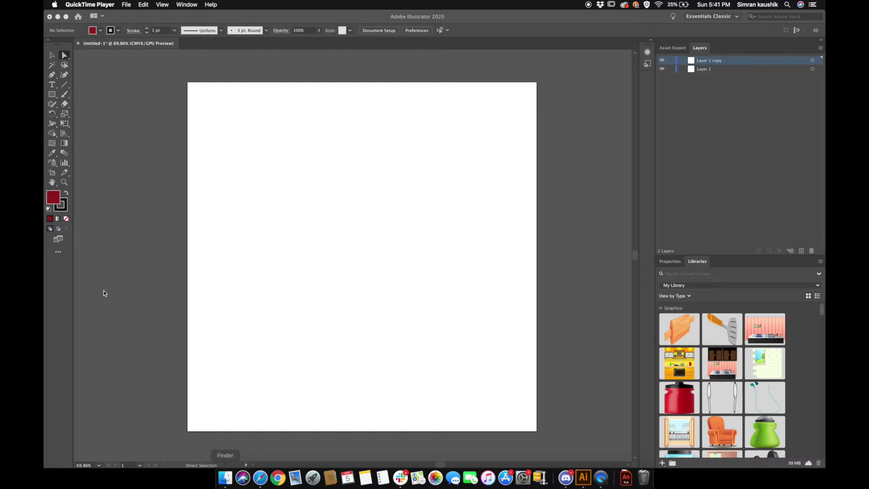
Step: Bring Illustrator forward and place the IMG_8172.jpg cherry sketch on the artboard
click(108, 303)
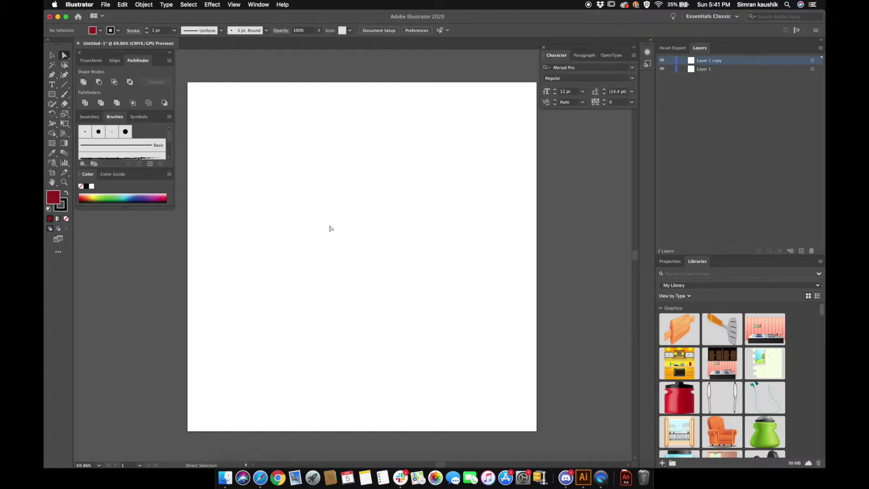
click(330, 228)
Step: Resize and centre the sketch photo so it fills most of the artboard
scroll(330, 227, down, 10)
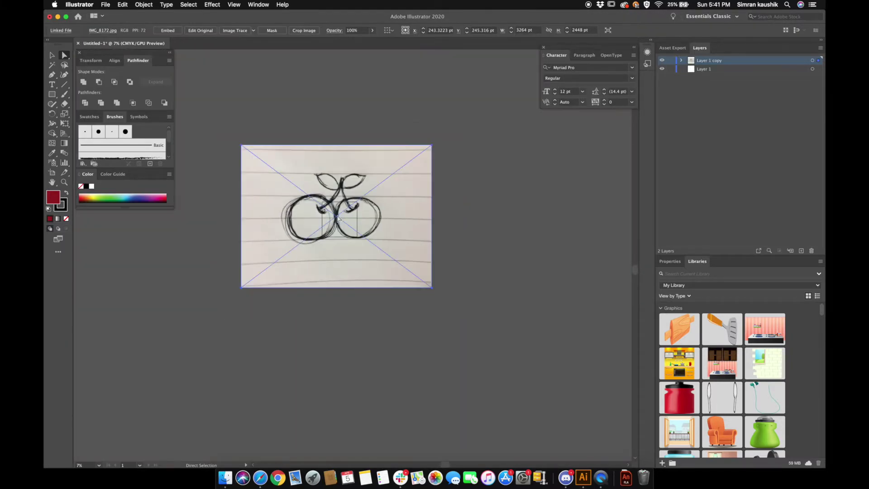
key(v)
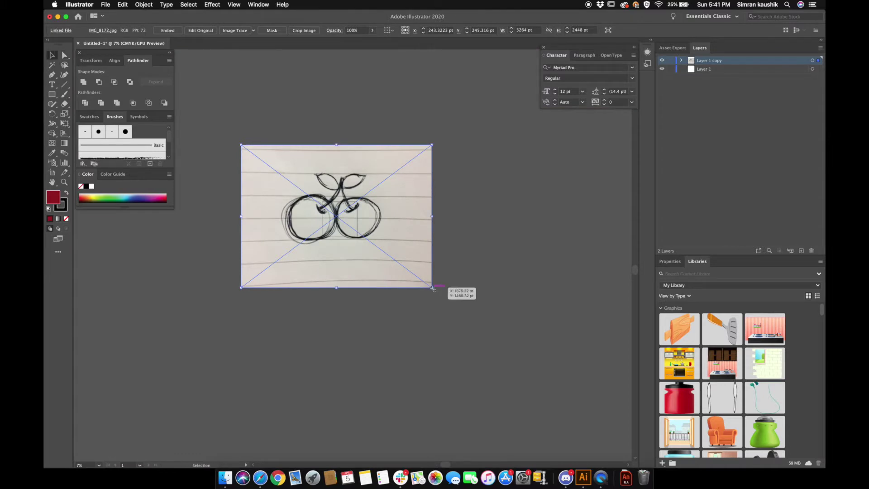
drag(325, 207, 350, 228)
scroll(349, 230, up, 5)
scroll(349, 232, up, 4)
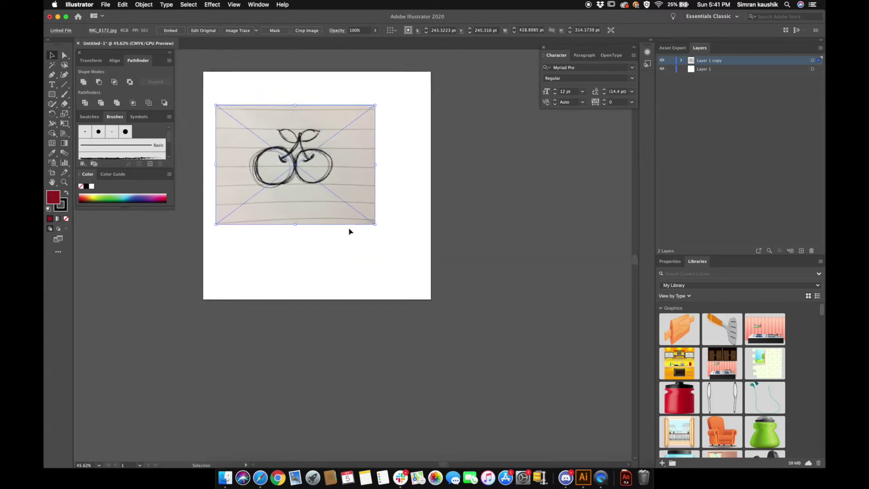
drag(329, 209, 345, 227)
drag(410, 257, 434, 276)
drag(355, 239, 360, 244)
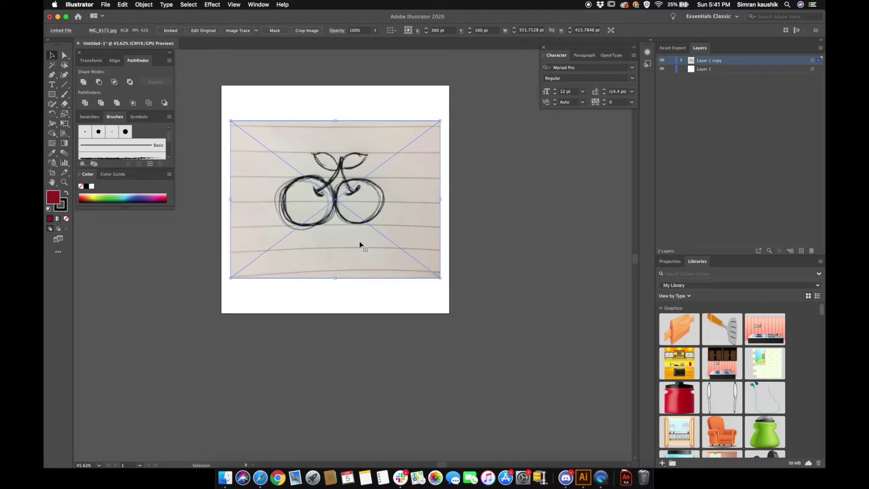
click(533, 207)
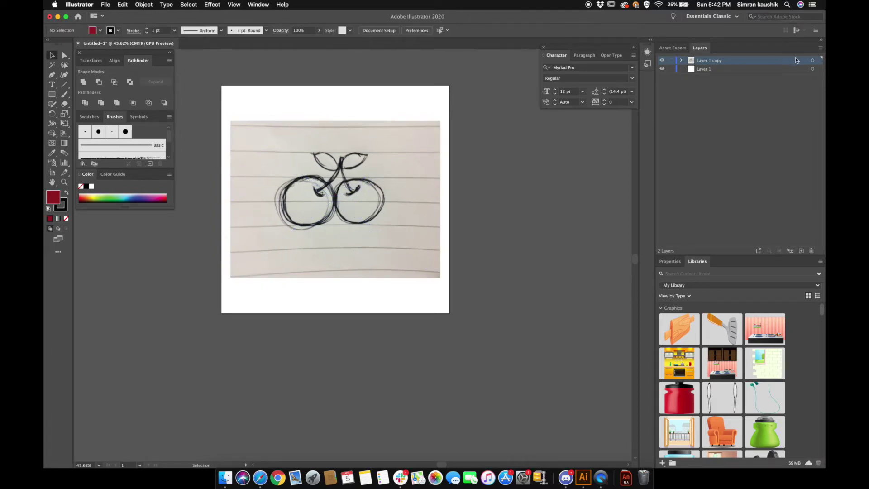
Step: Lower the sketch photo's opacity to a faint guide and move Layer 1 above Layer 1 copy
click(813, 61)
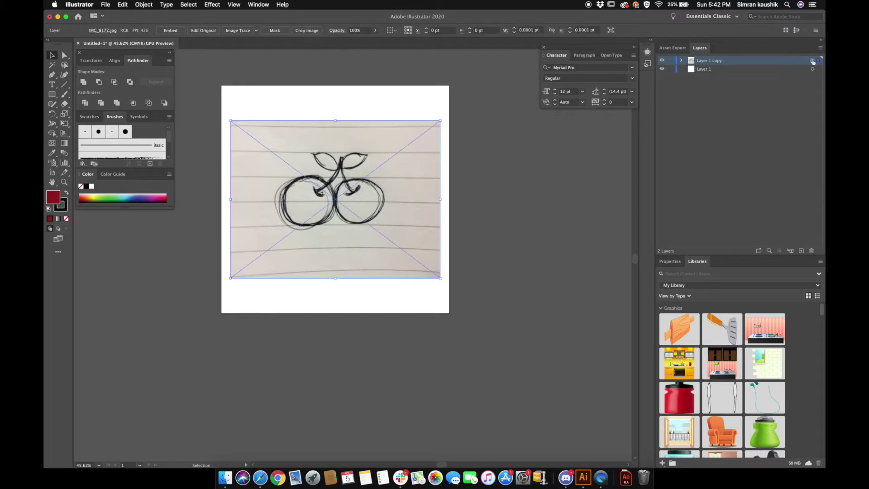
click(374, 31)
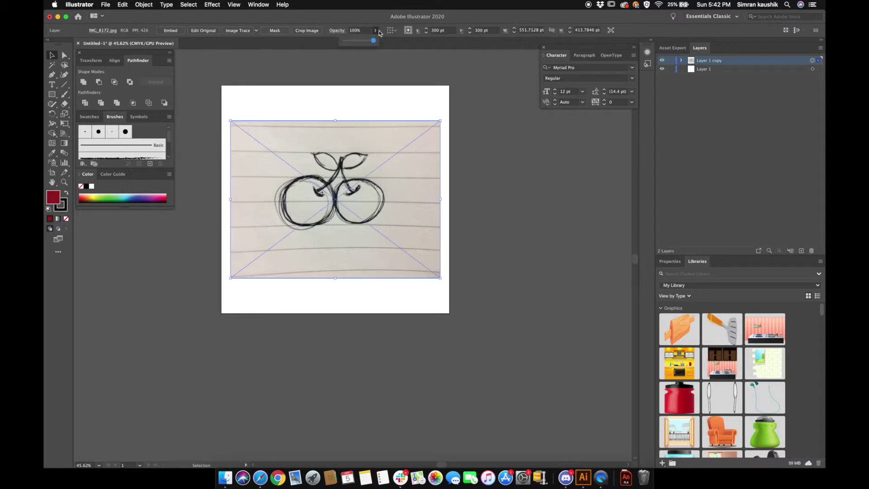
click(357, 42)
drag(724, 69, 767, 60)
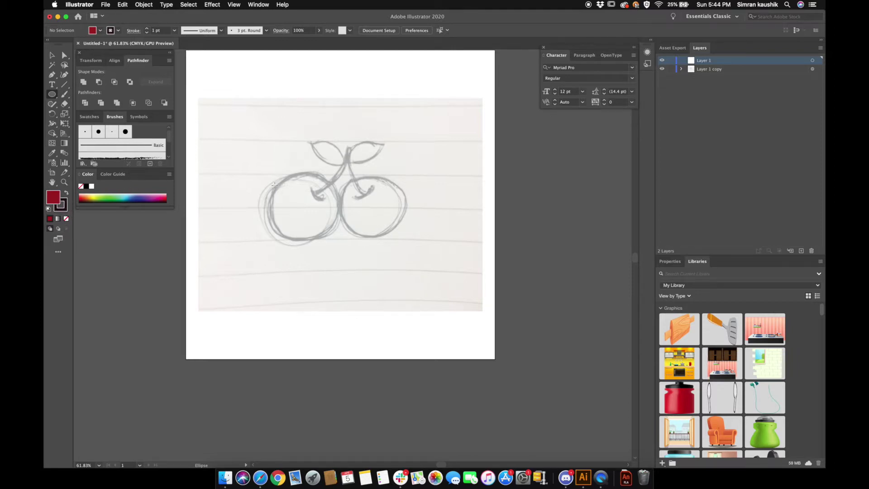
Step: Draw a dark red circle over the left cherry of the sketch
drag(271, 184, 339, 250)
mouse_move(305, 216)
mouse_down()
mouse_move(297, 209)
mouse_move(305, 209)
mouse_up()
key(super+shift+a)
Step: On a new layer, draw a second circle positioned over the right cherry
key(super+l)
key(a)
key(l)
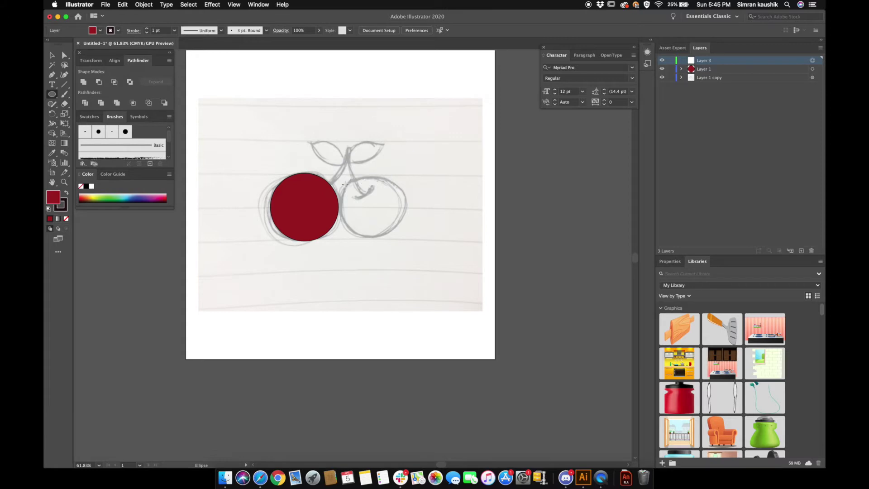
drag(345, 183, 410, 245)
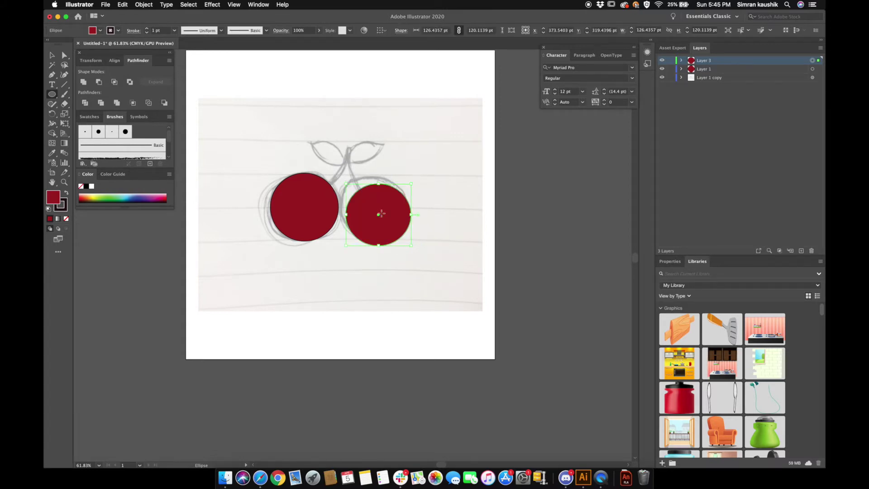
mouse_move(379, 218)
mouse_down()
mouse_move(370, 200)
mouse_move(372, 209)
mouse_up()
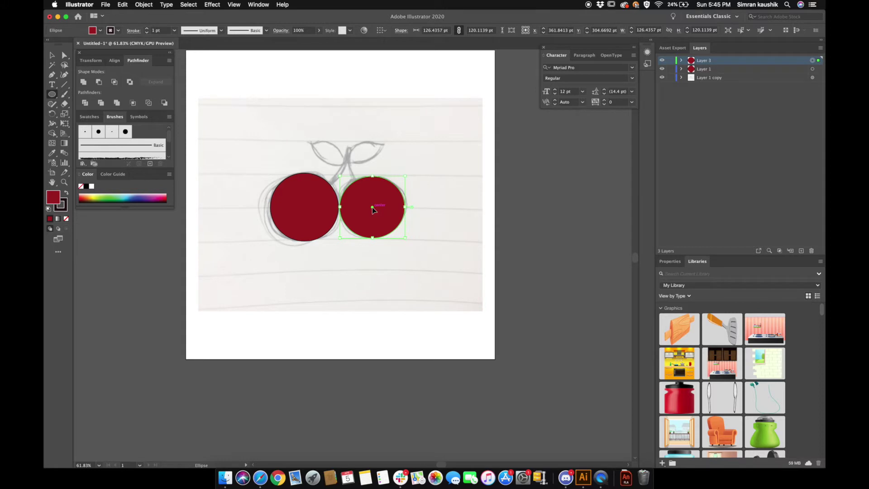
Step: Set the right cherry circle's stroke weight to 7 pt
click(66, 56)
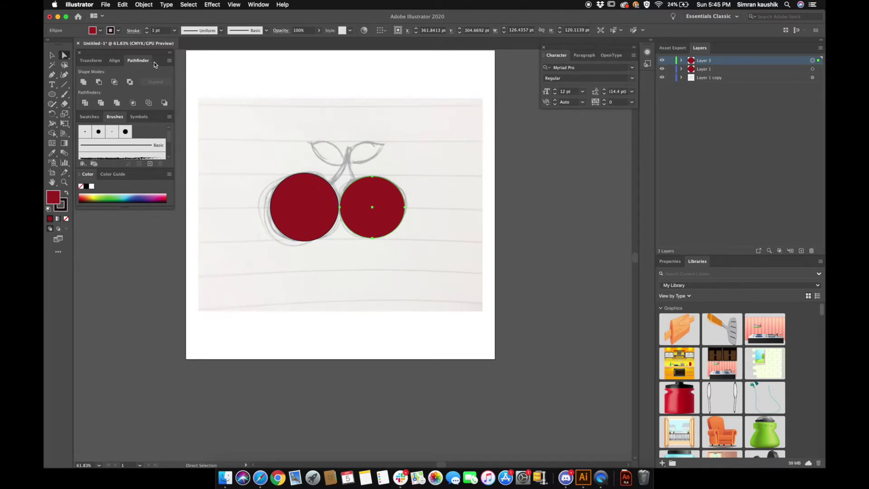
click(148, 29)
click(148, 29)
click(148, 29)
click(148, 29)
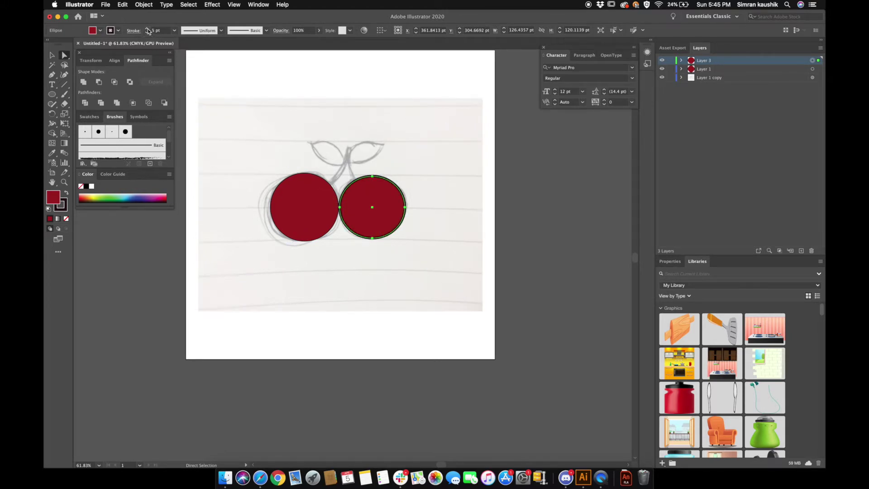
click(148, 28)
click(148, 29)
click(148, 29)
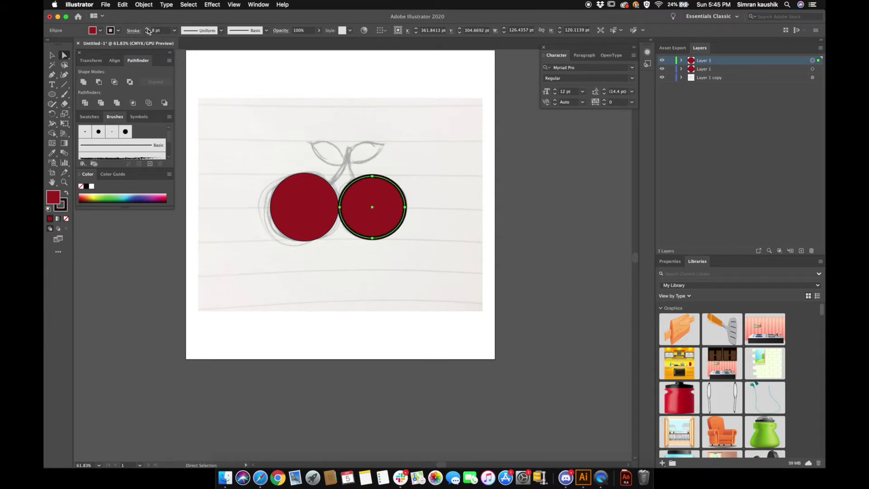
click(147, 32)
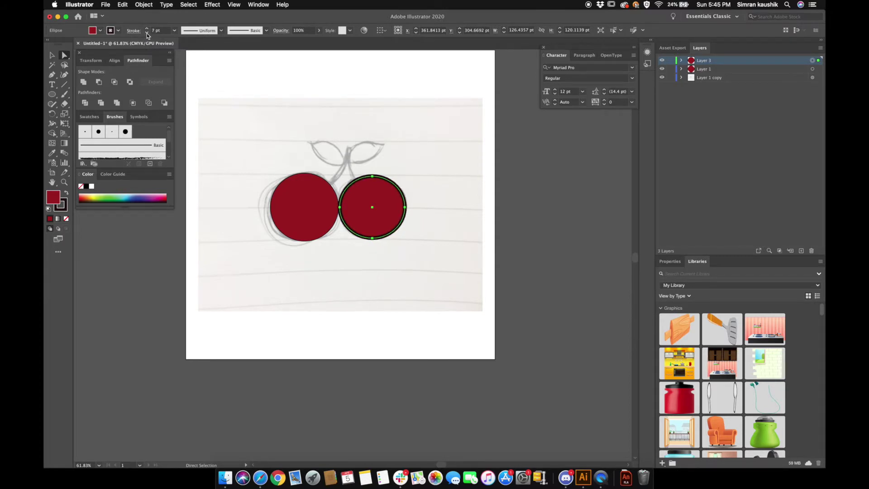
Step: Apply the same 7 pt stroke to the left cherry circle
click(299, 200)
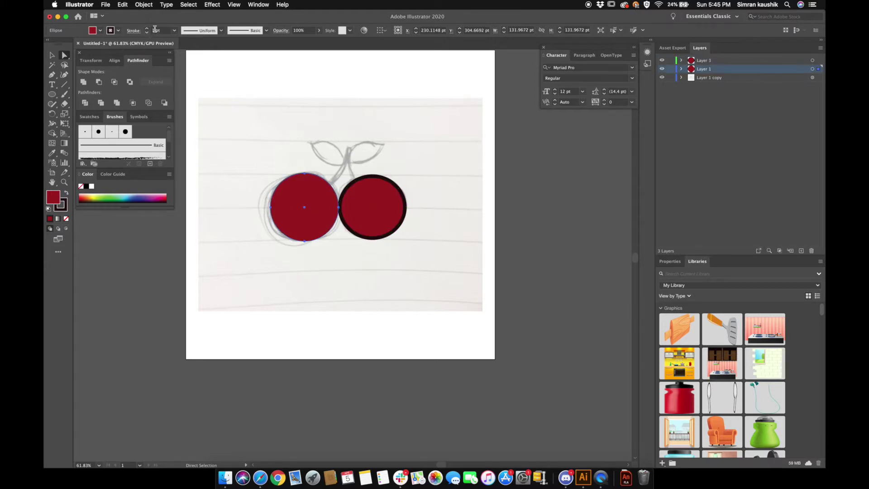
text(7)
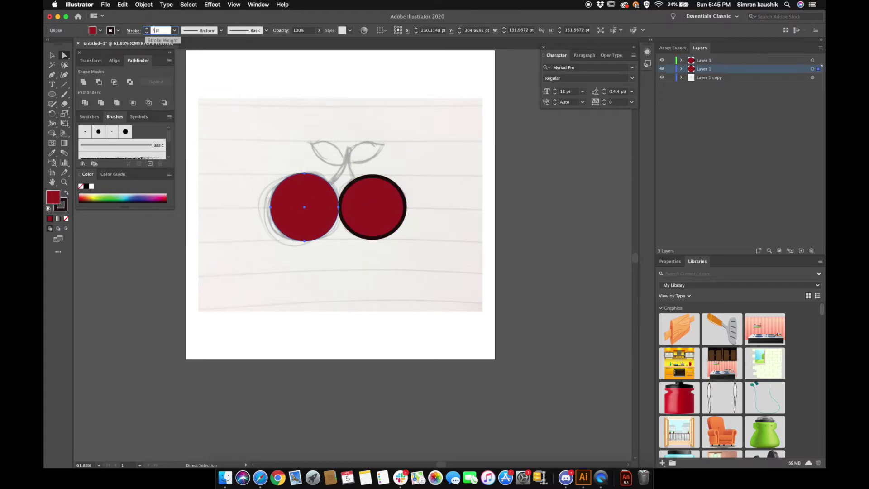
key(Return)
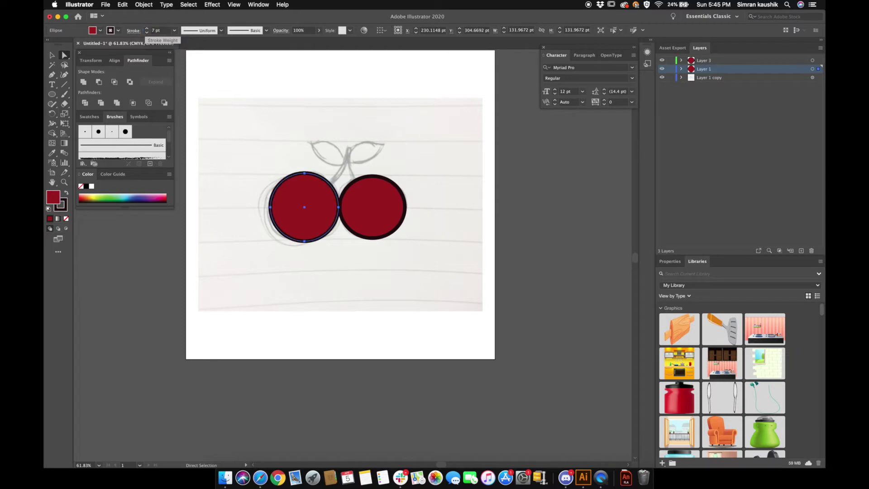
Step: Add a new empty layer above Layer 1
key(l)
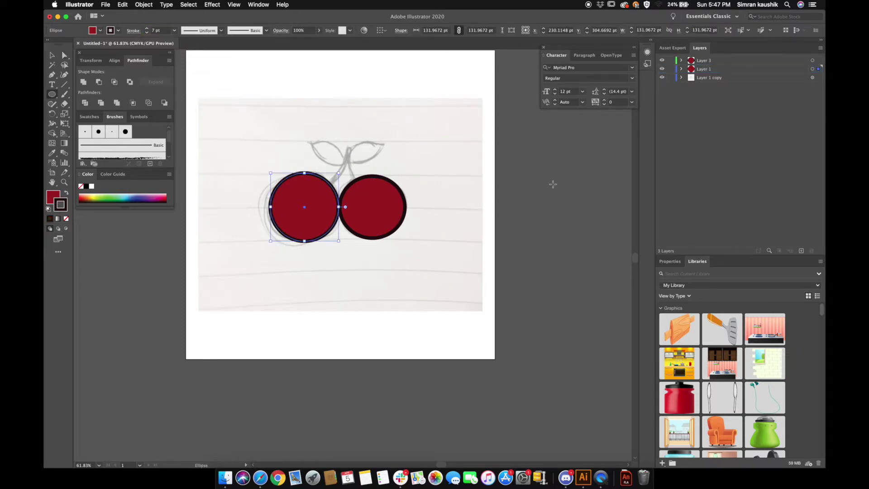
click(699, 70)
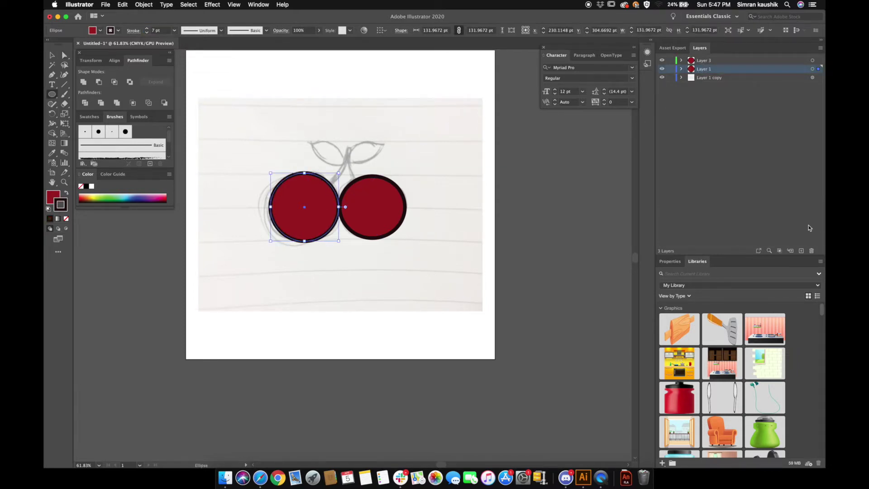
click(801, 250)
Step: Lock Layer 1 and set the fill colour to bright red e00011
click(671, 78)
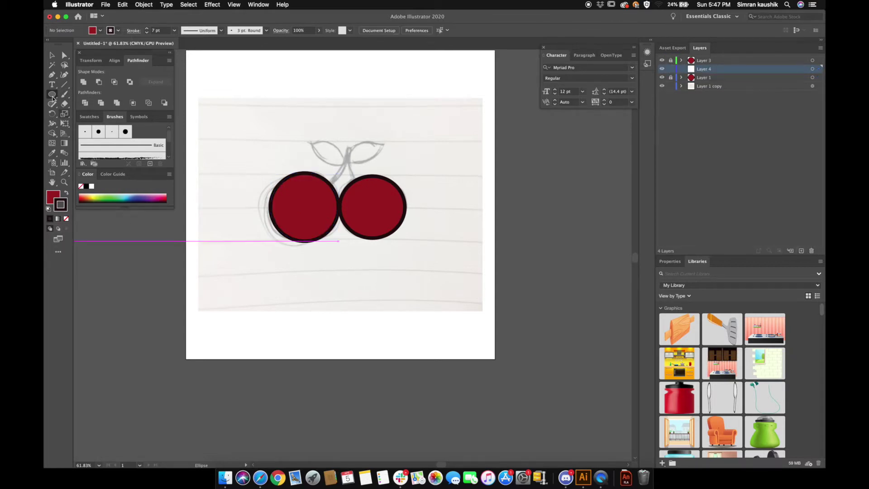
click(52, 196)
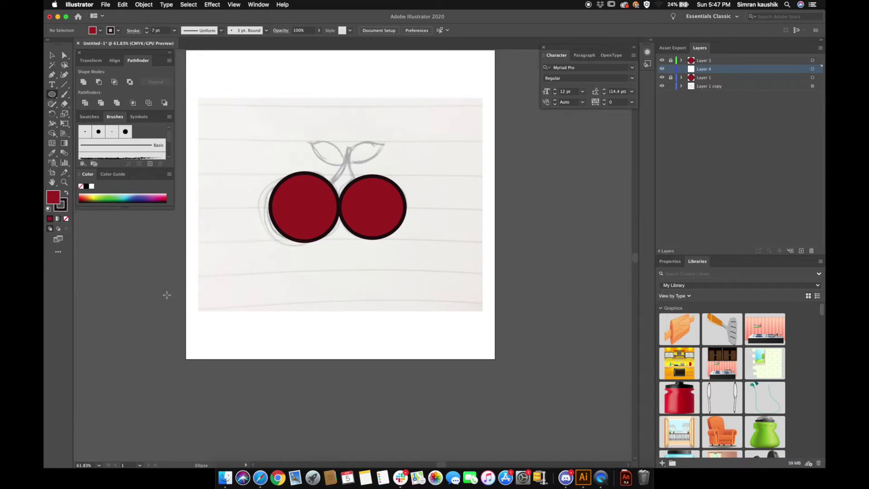
double_click(53, 197)
click(180, 297)
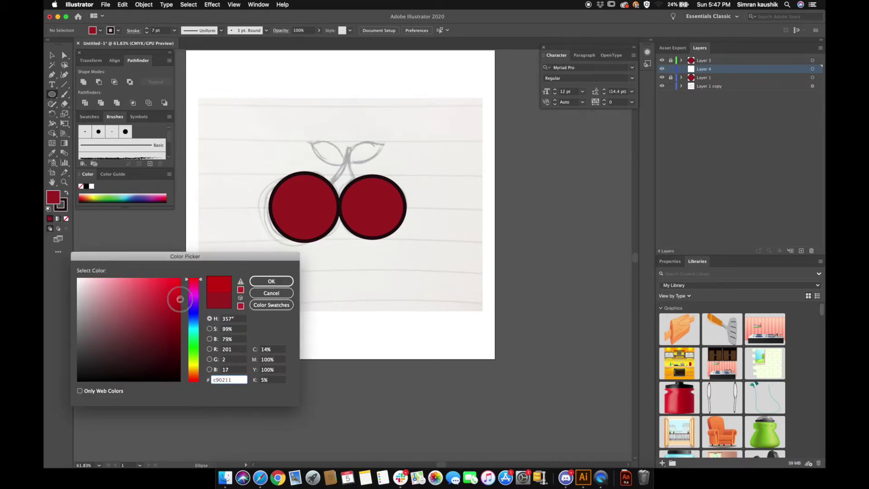
click(183, 290)
click(271, 281)
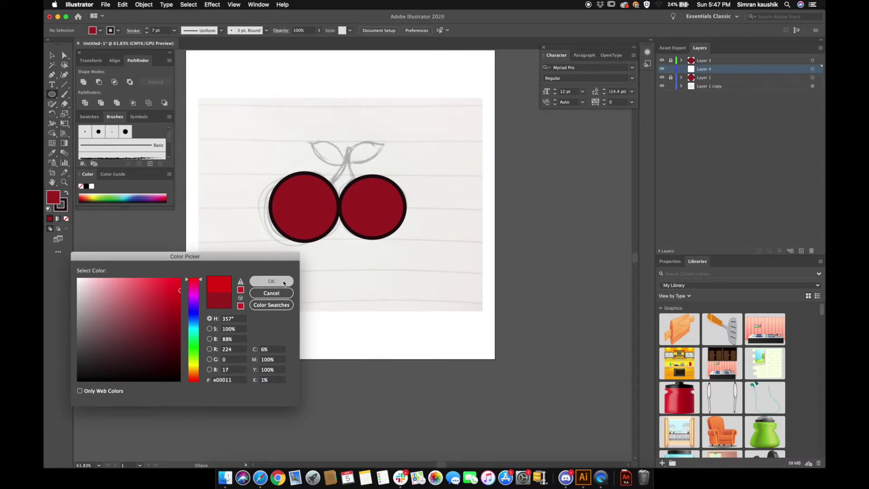
Step: Set the stroke colour to None
click(118, 30)
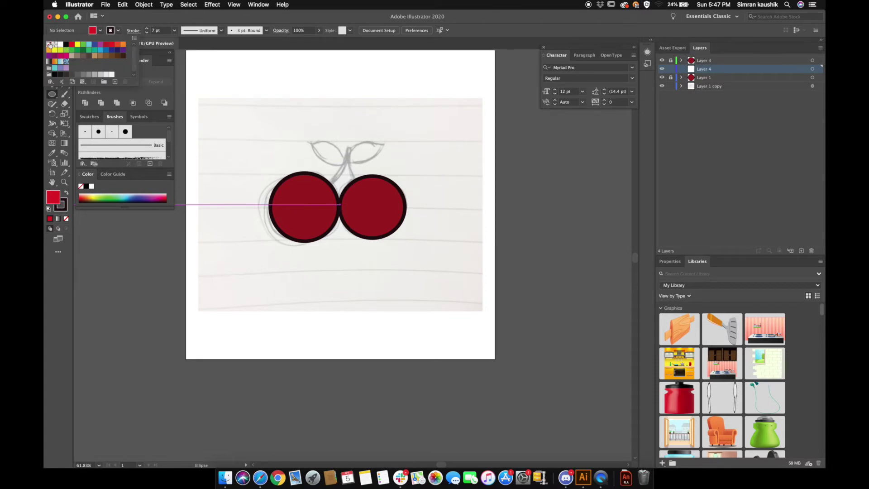
click(49, 44)
click(117, 31)
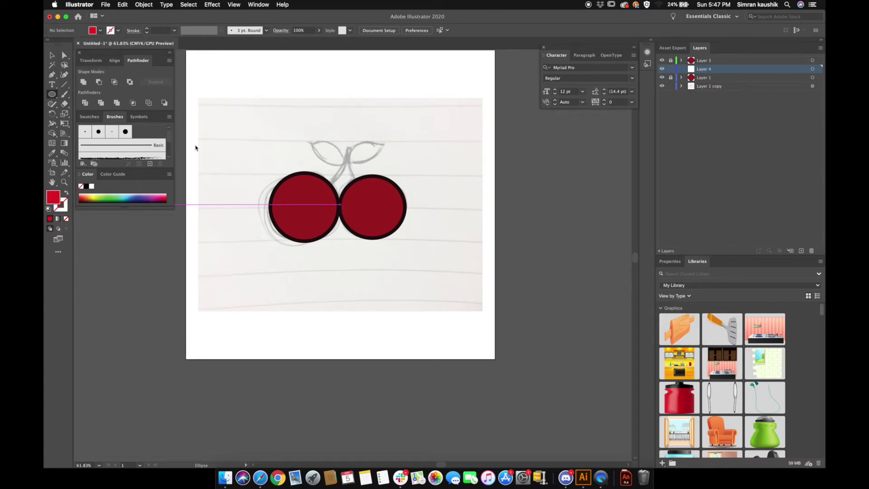
Step: Draw a bright red circle over the left cherry and nudge it just inside the dark outline
drag(275, 191, 334, 248)
drag(304, 221, 304, 207)
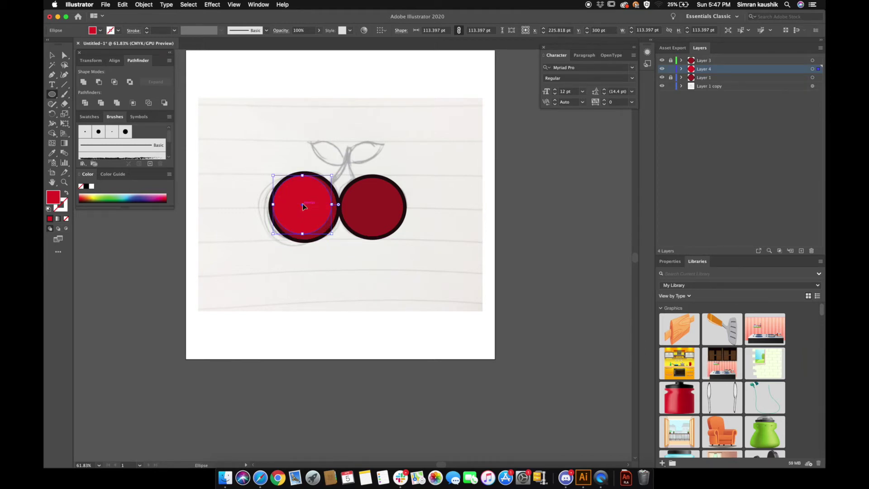
key(Right)
key(Down)
key(Down)
click(51, 56)
click(209, 122)
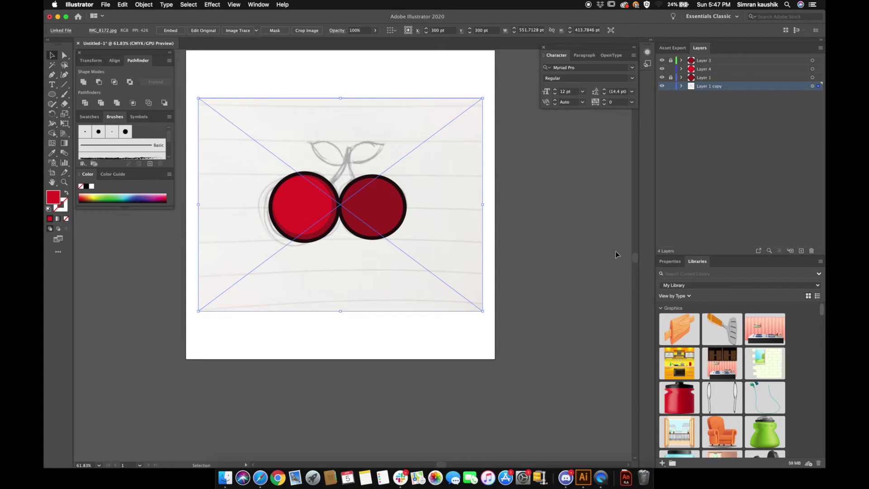
Step: Duplicate Layer 4 and move the Layer 4 copy to the top of the stack
click(547, 229)
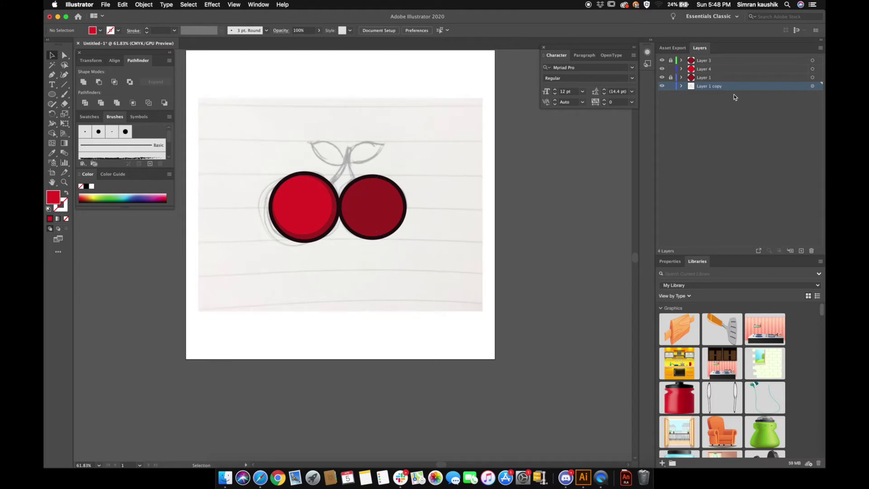
click(723, 74)
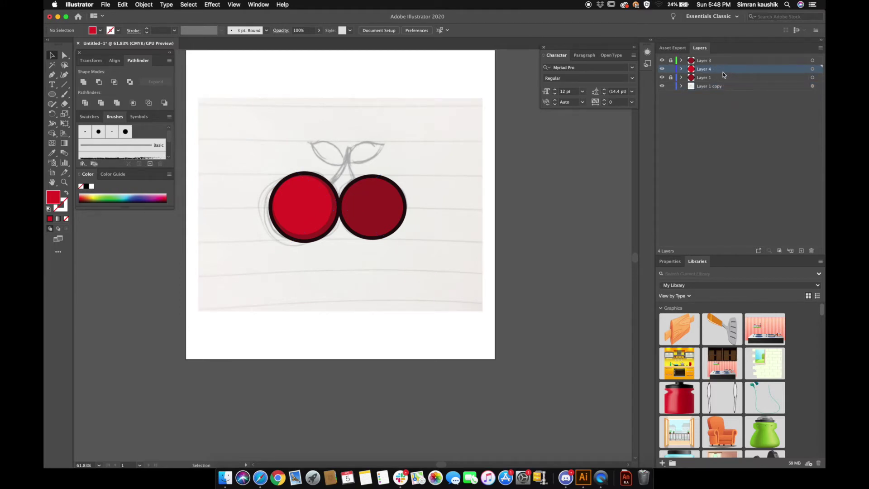
drag(723, 72, 802, 252)
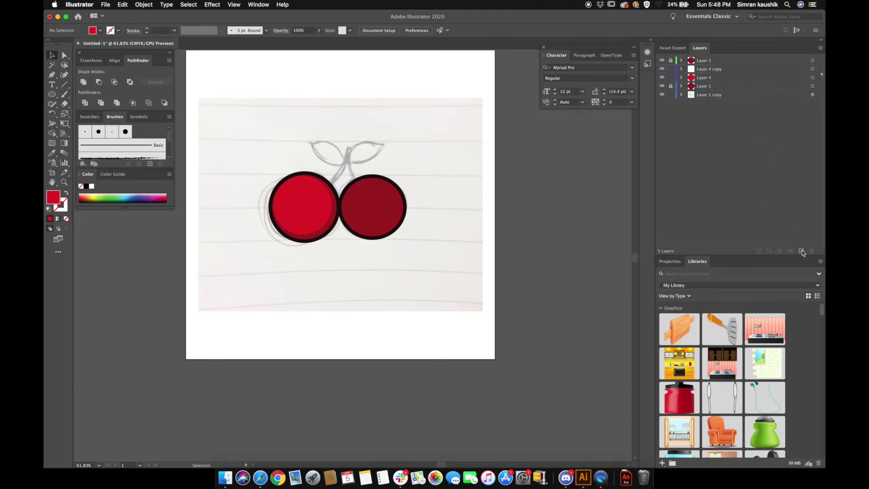
click(742, 72)
click(733, 74)
drag(734, 75, 733, 59)
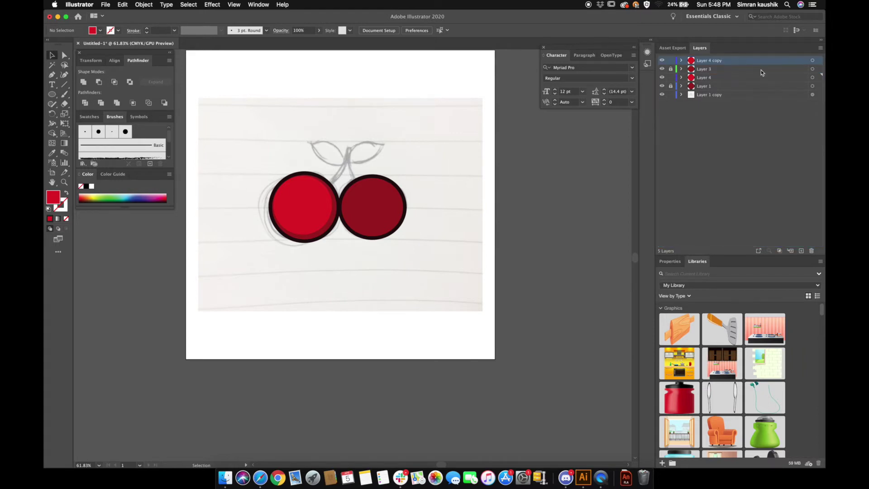
Step: Move and resize the copied red circle onto the right cherry, then add a new empty layer
click(812, 61)
drag(301, 205, 373, 210)
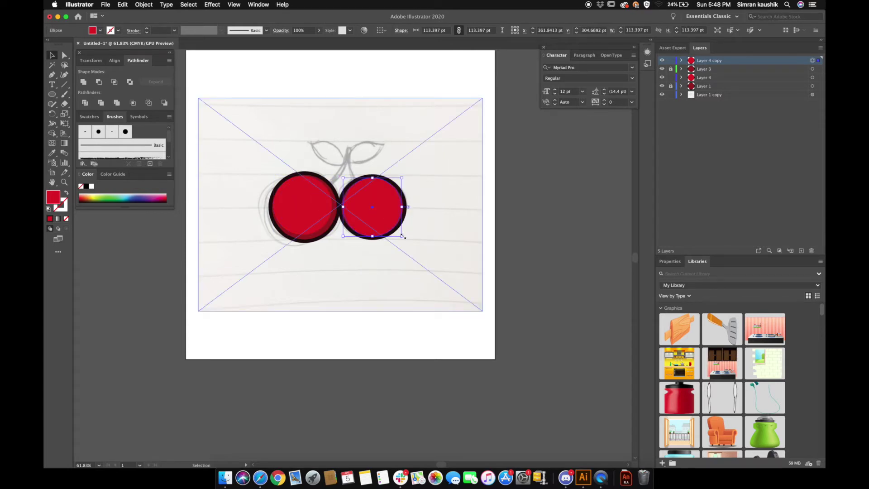
drag(403, 236, 399, 232)
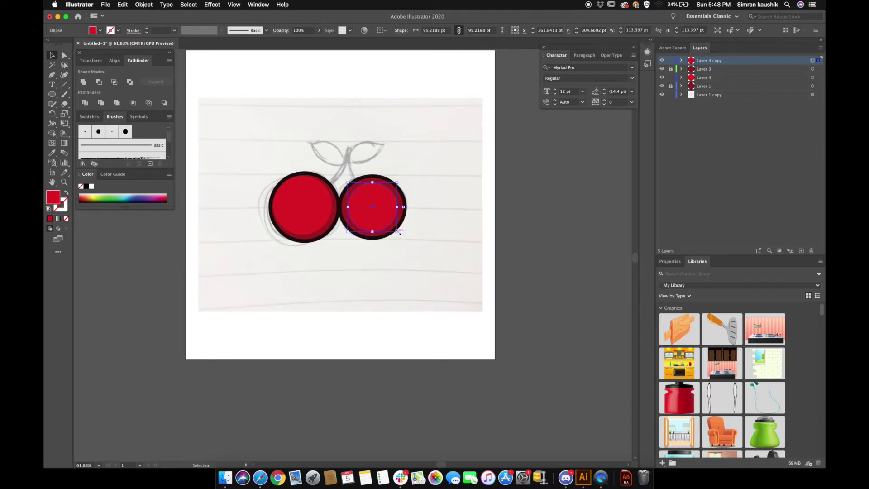
drag(373, 204, 369, 207)
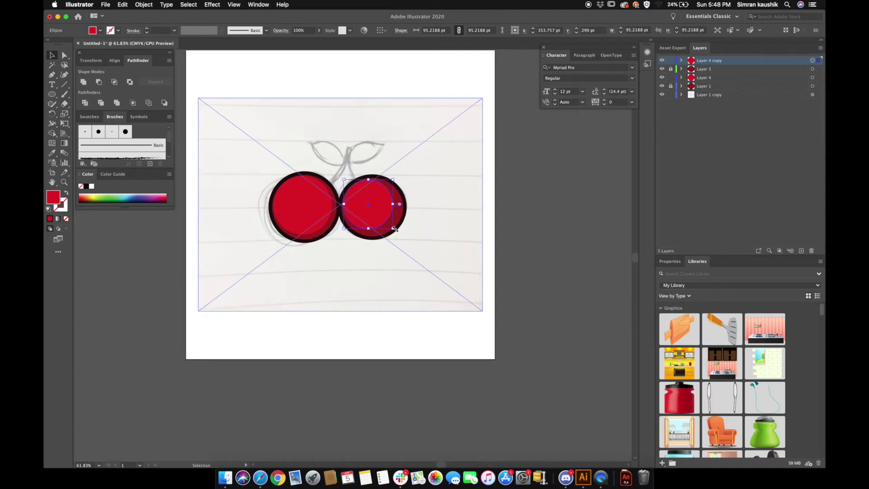
drag(394, 228, 400, 234)
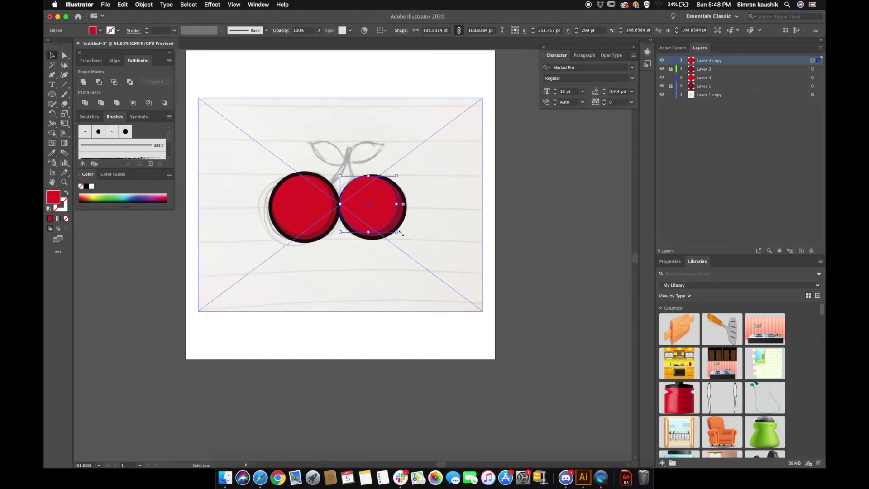
key(Down)
key(Down)
key(Down)
key(Down)
key(Down)
key(Down)
key(Down)
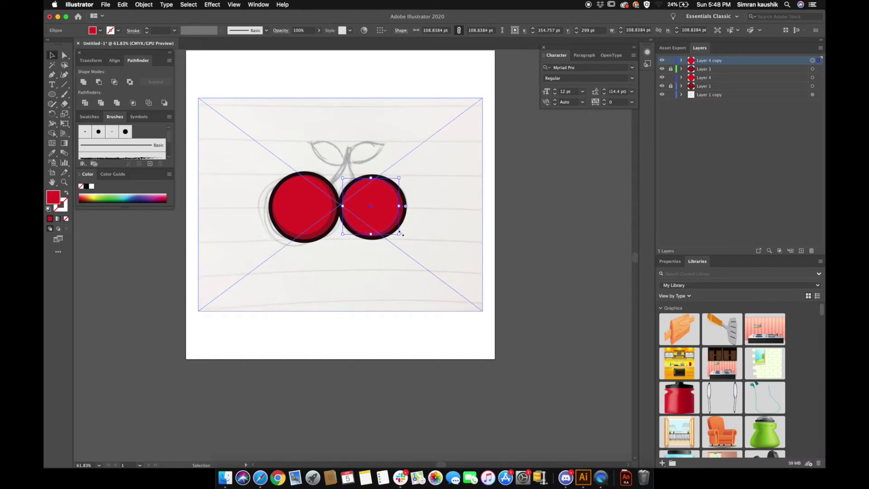
key(Down)
key(Up)
key(Left)
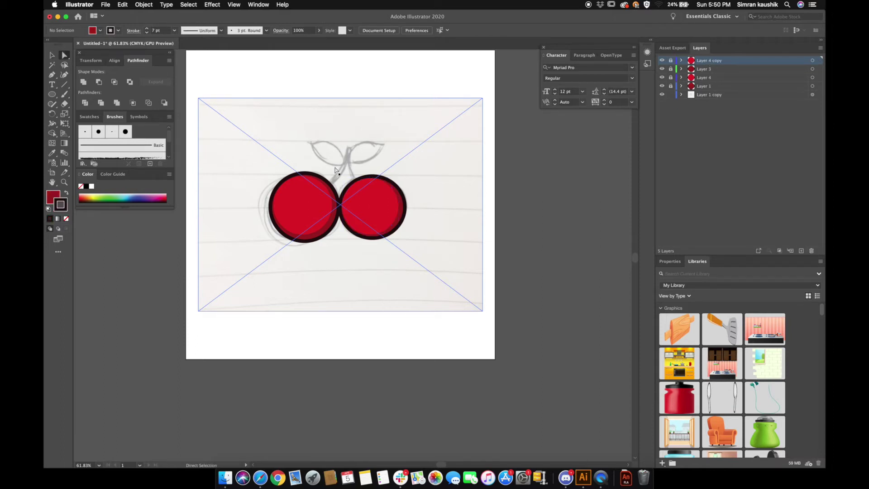
click(802, 251)
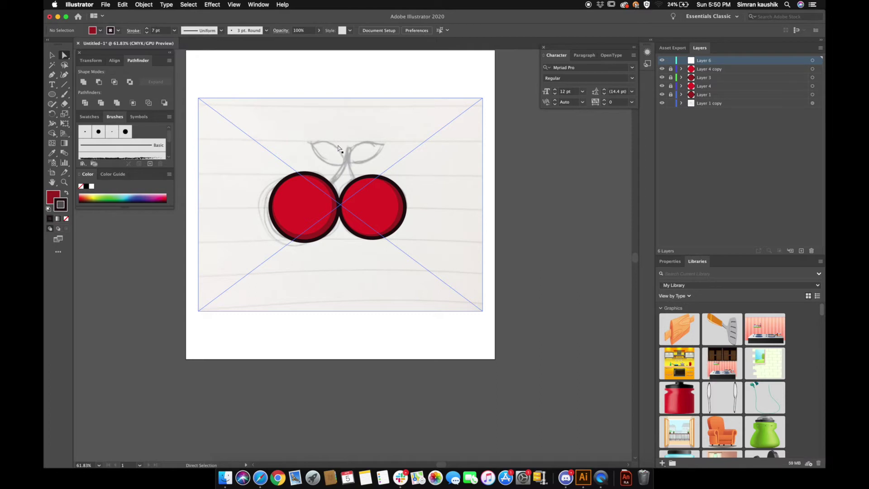
Step: Unlock Layer 3 to check the right cherry's 240d0f outline colour, then relock it
click(671, 78)
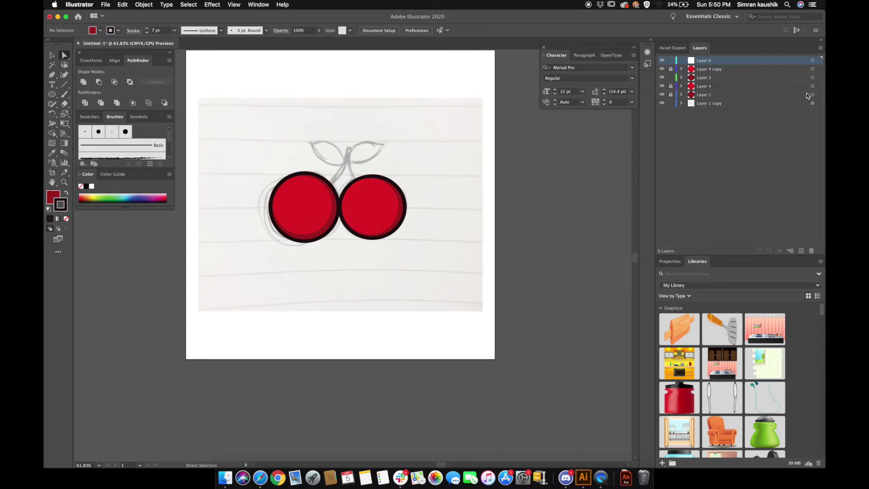
click(813, 78)
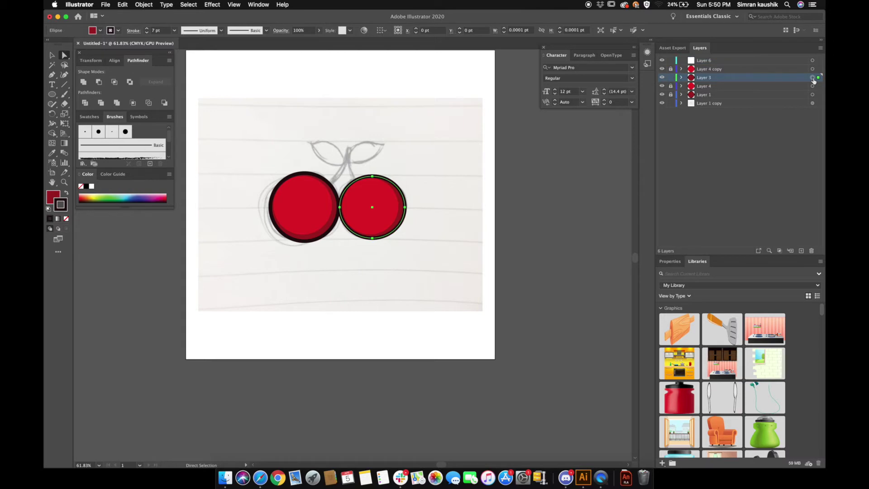
double_click(65, 210)
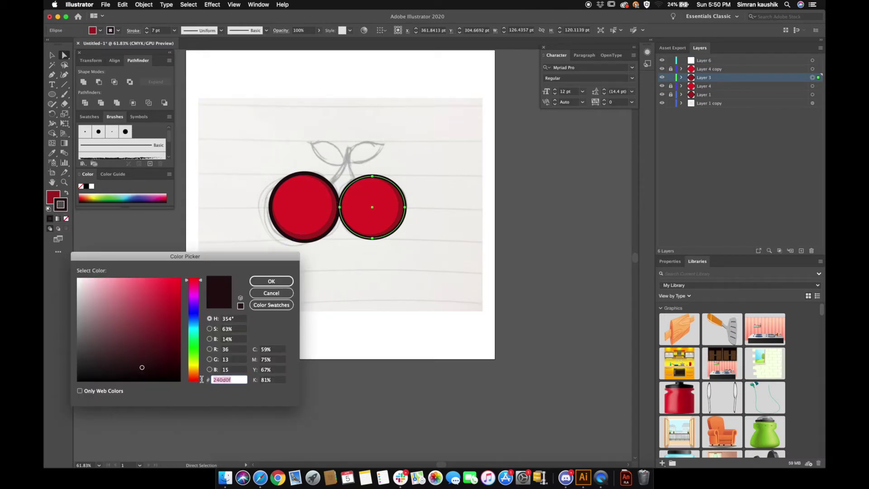
click(271, 281)
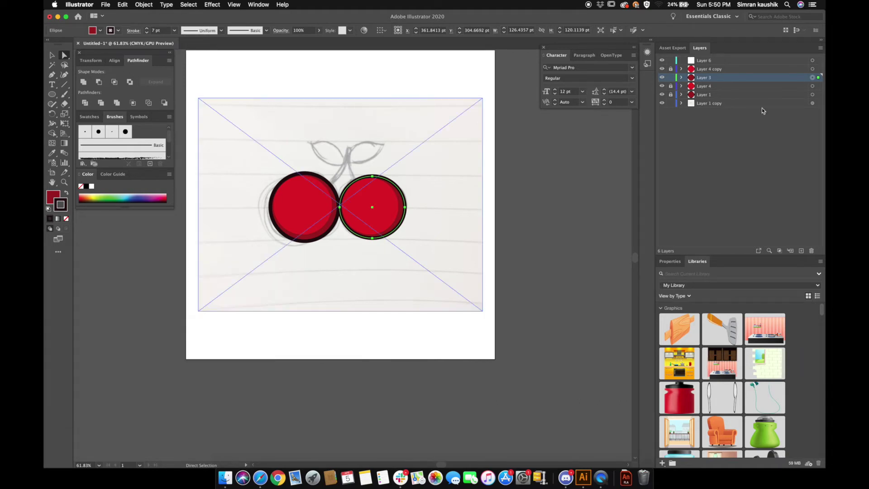
click(670, 78)
Step: Make Layer 6 active, pick the Pen tool and set the fill to None
click(704, 61)
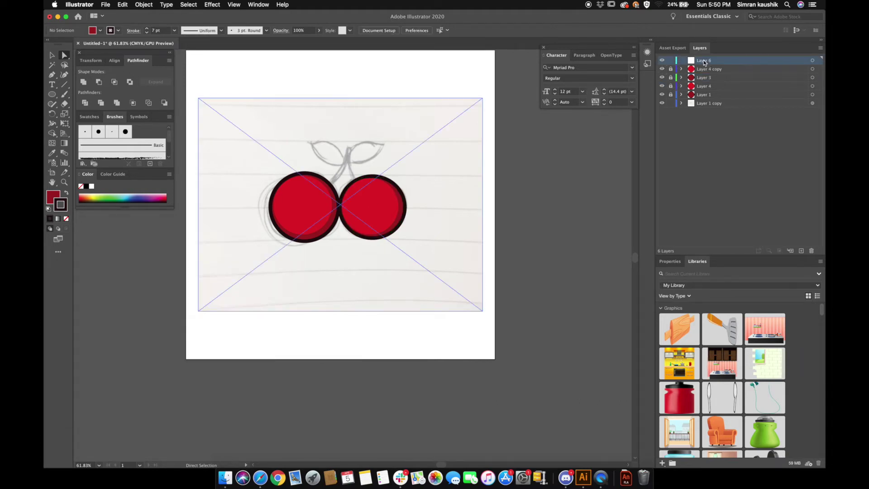
click(53, 75)
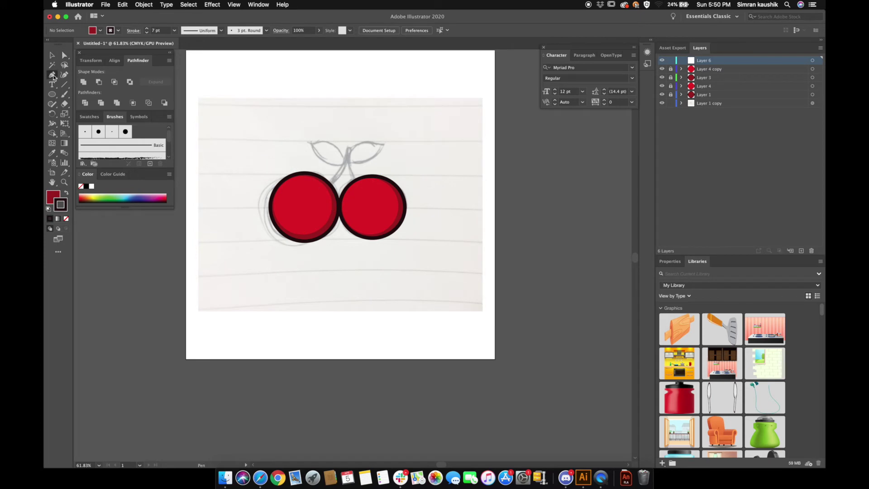
click(100, 30)
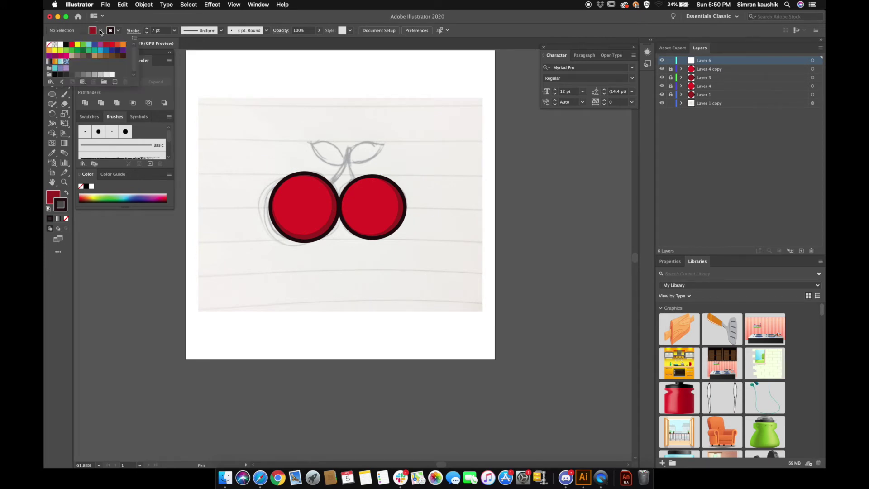
click(49, 45)
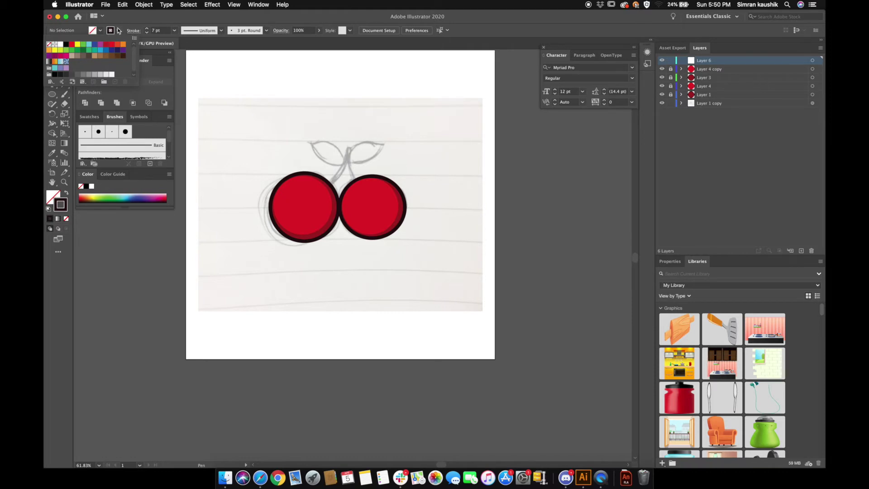
key(Escape)
Step: Set the stroke colour to dark red 240d0f
click(66, 207)
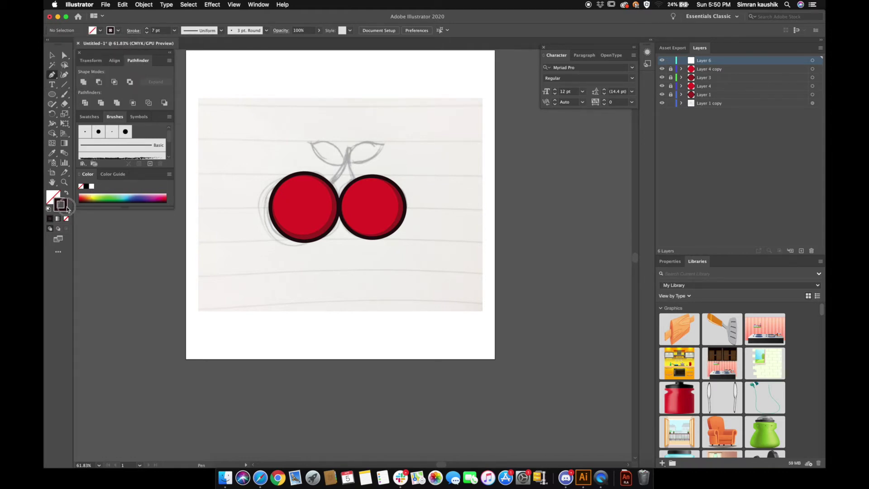
double_click(66, 206)
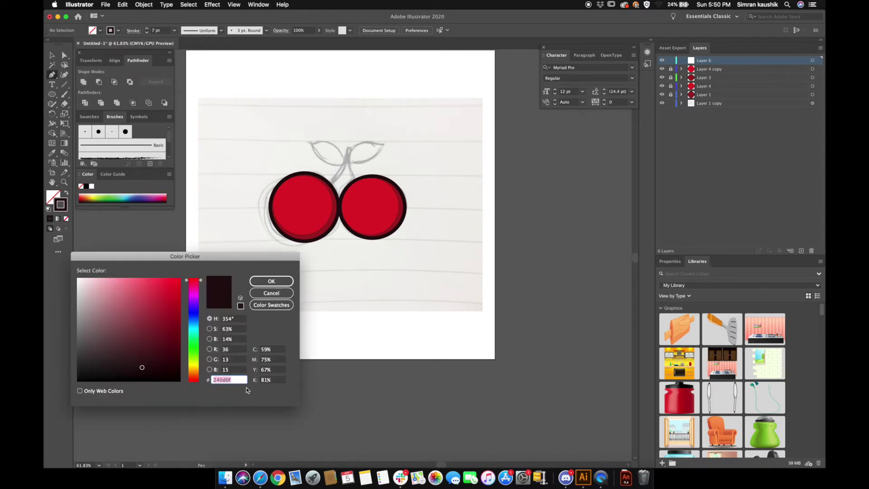
key(Right)
click(266, 285)
click(266, 285)
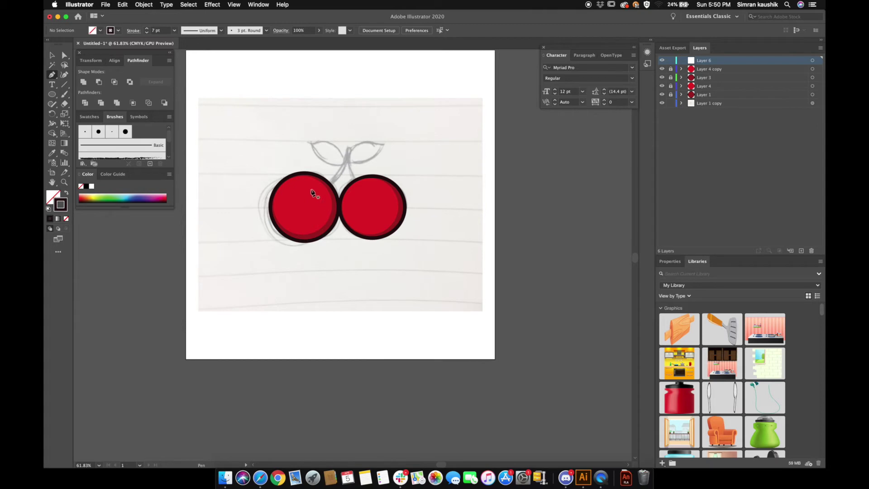
Step: Draw a small closed hook shape at the top of the left cherry with the Pen tool
drag(319, 195, 330, 196)
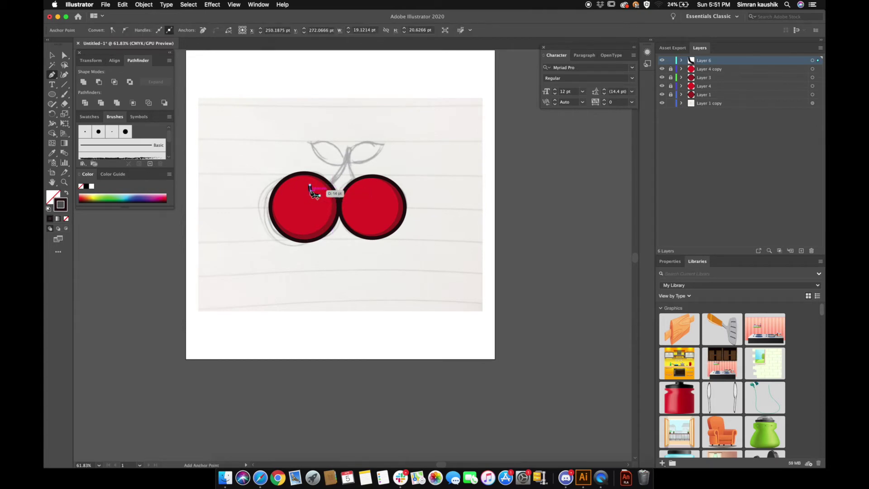
click(319, 195)
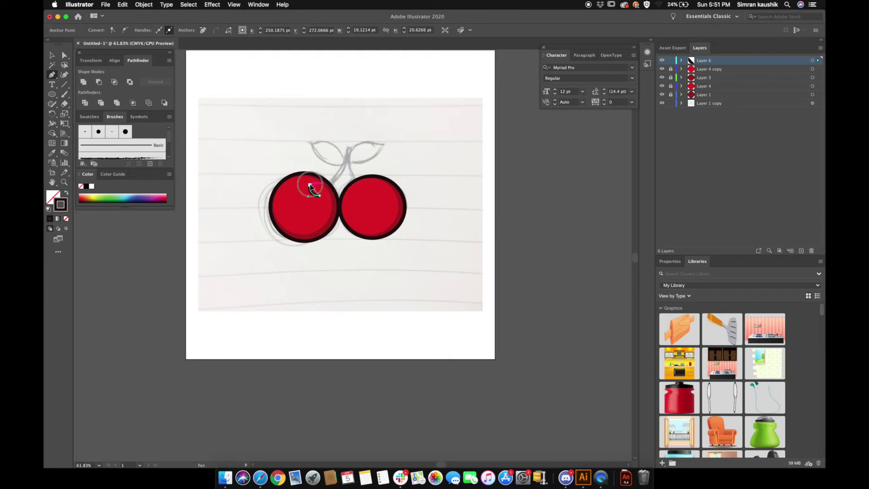
click(310, 186)
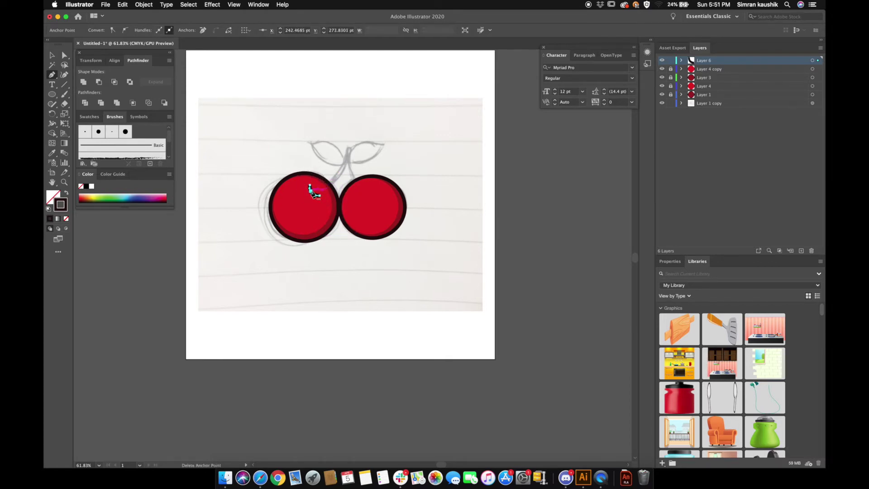
Step: Draw the curved stem rising from the left cherry
scroll(311, 190, up, 5)
click(298, 213)
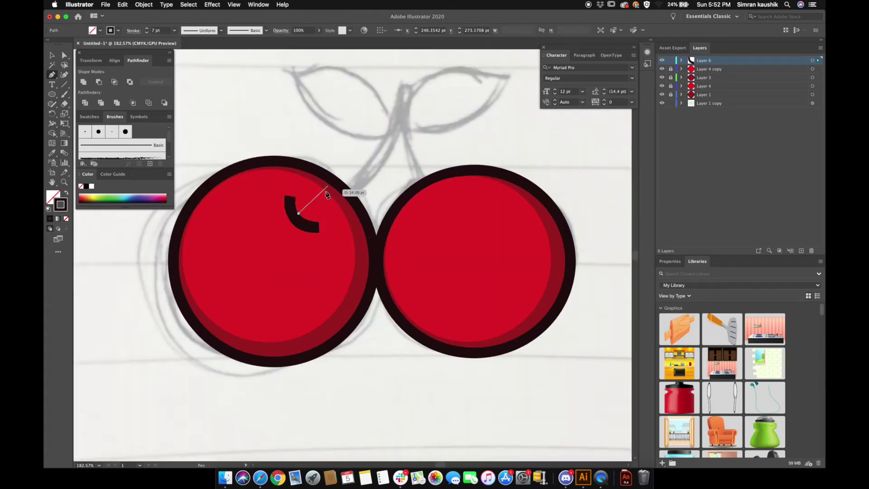
mouse_move(406, 85)
mouse_down()
mouse_move(305, 93)
mouse_move(381, 45)
mouse_move(407, 101)
mouse_move(413, 97)
mouse_up()
click(406, 166)
mouse_move(406, 166)
mouse_down()
mouse_move(401, 180)
mouse_move(417, 143)
mouse_move(409, 80)
mouse_up()
click(401, 184)
drag(298, 294, 196, 306)
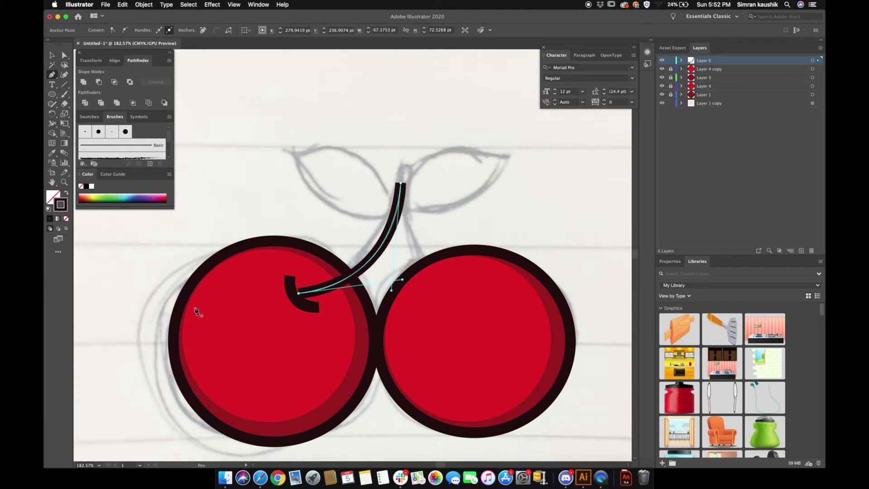
scroll(339, 320, down, 5)
scroll(339, 320, up, 3)
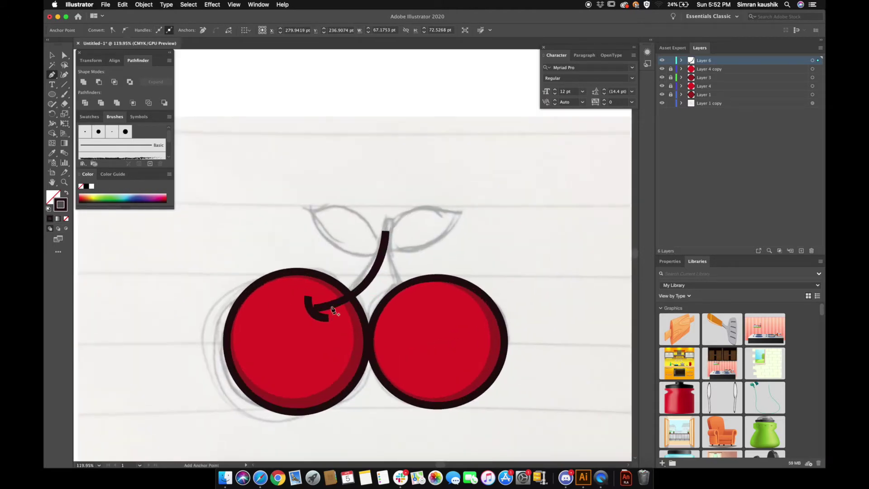
scroll(304, 318, down, 4)
scroll(304, 319, up, 2)
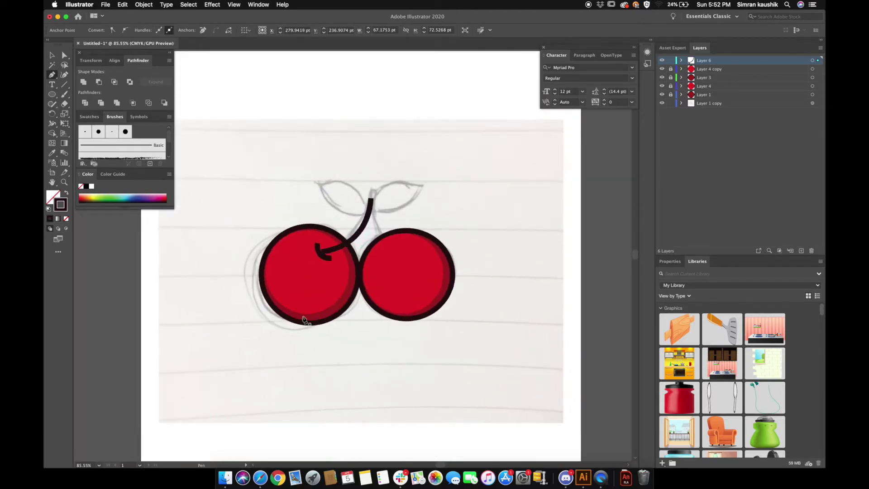
Step: Draw and close the right cherry's curved stem path up to the stem top
click(383, 251)
drag(403, 243, 397, 251)
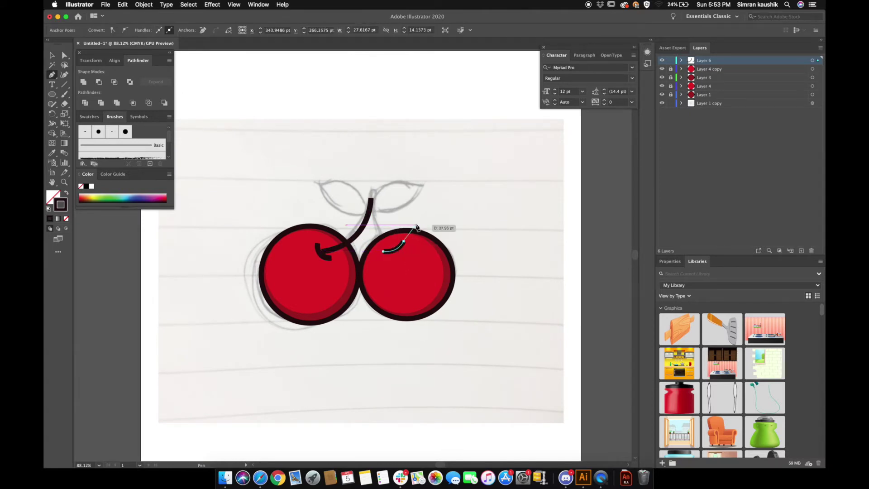
scroll(397, 247, up, 4)
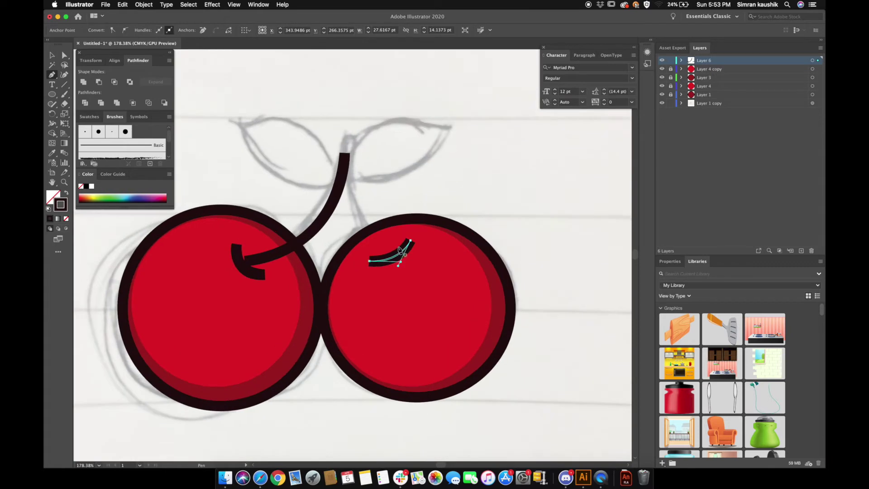
drag(346, 167, 340, 127)
drag(396, 248, 448, 266)
scroll(448, 266, down, 5)
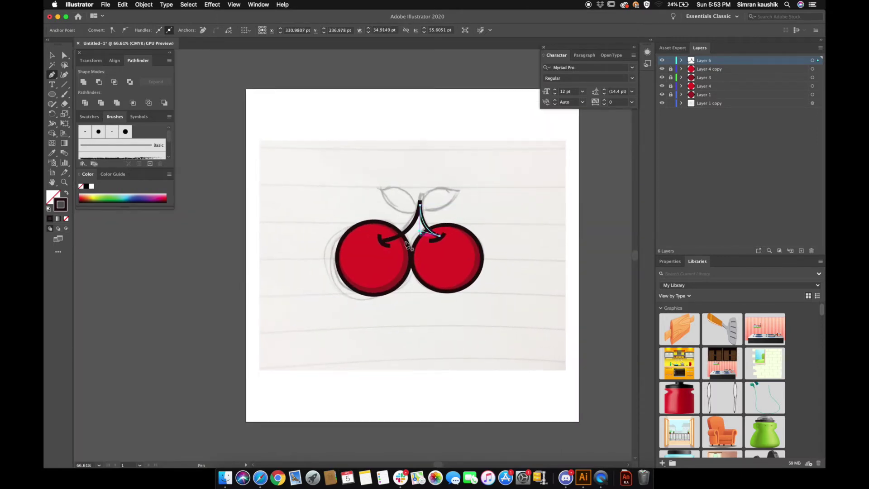
Step: Add a new layer and lock the stems' layer
click(801, 252)
click(670, 69)
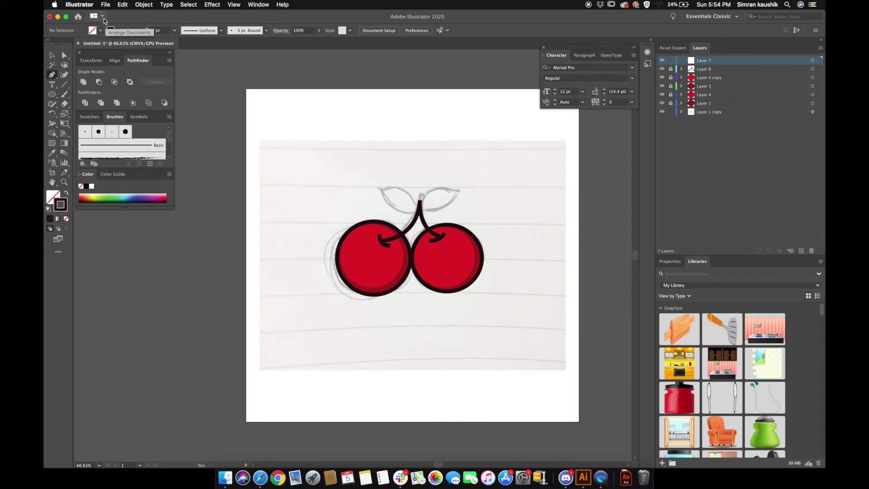
Step: Set the fill to green and move Layer 7 below the stems' Layer 6
click(100, 30)
click(83, 51)
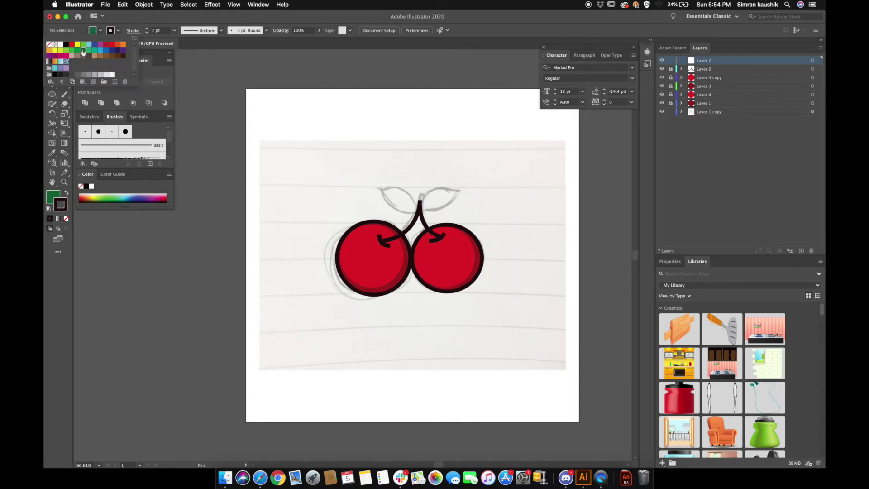
click(104, 34)
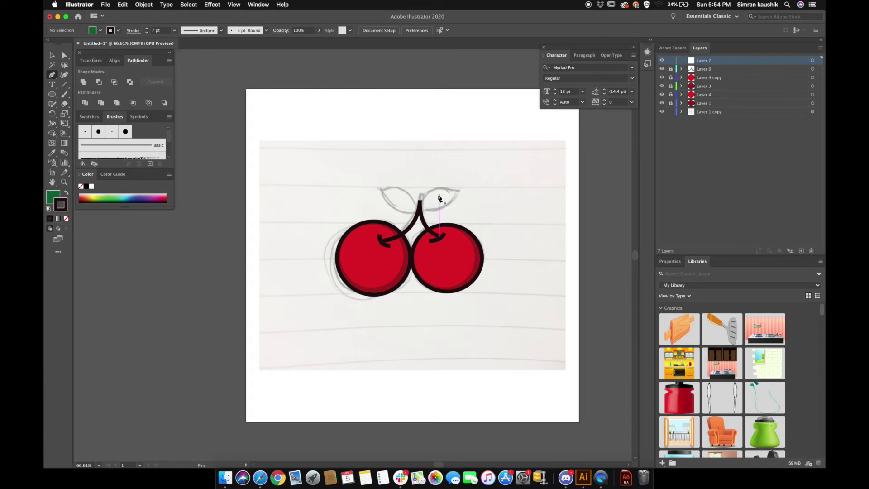
scroll(491, 189, up, 3)
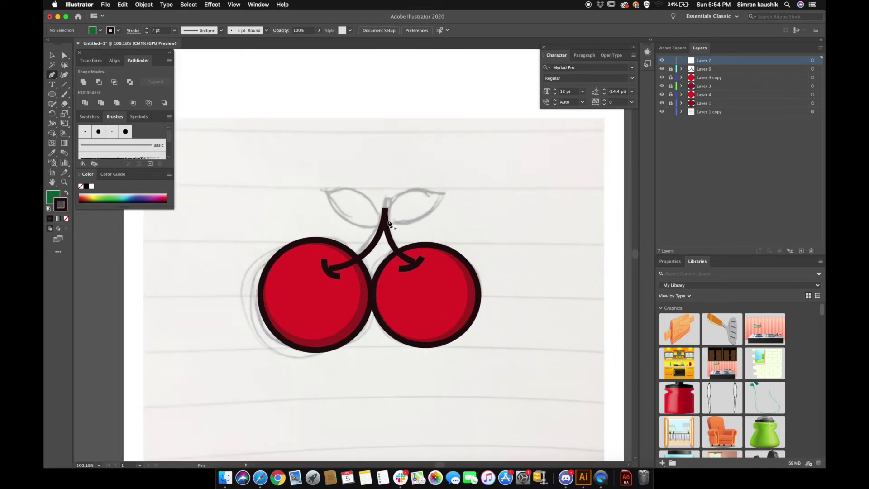
drag(739, 65, 741, 76)
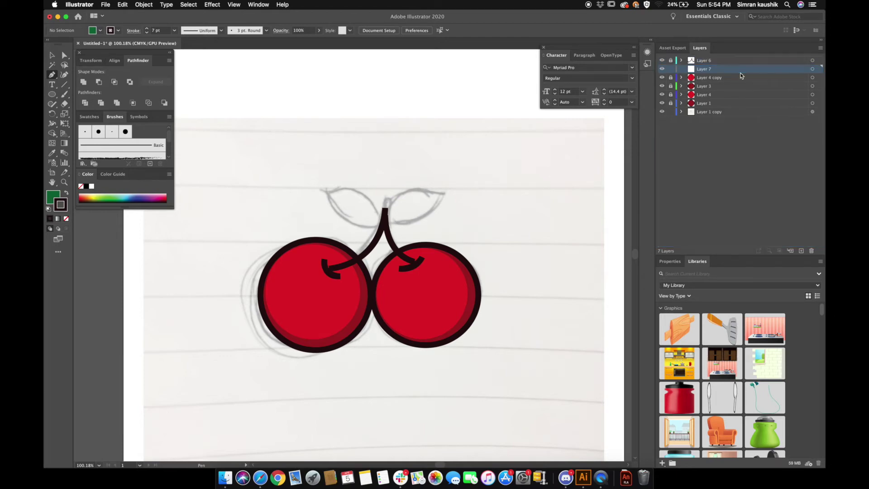
Step: Draw the right and left leaves from the stem top with the Pen tool, then deselect
click(387, 222)
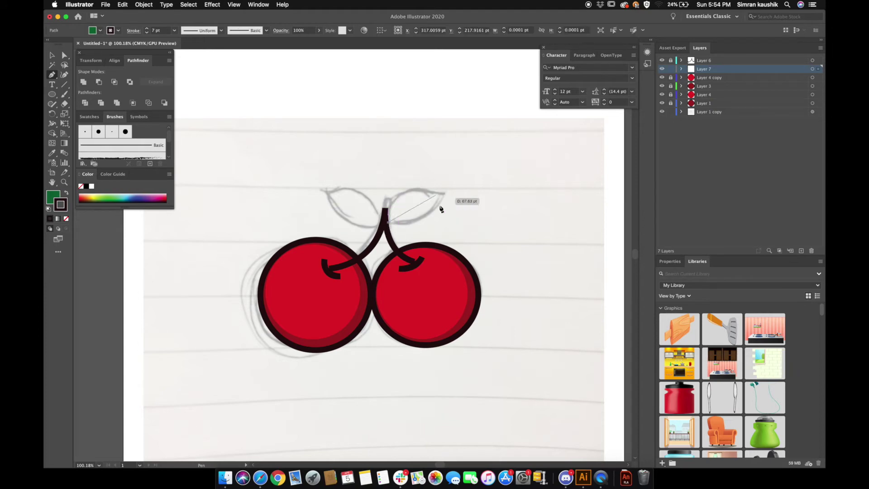
mouse_move(441, 209)
mouse_down()
mouse_move(469, 232)
mouse_move(475, 219)
mouse_move(482, 223)
mouse_move(441, 208)
mouse_up()
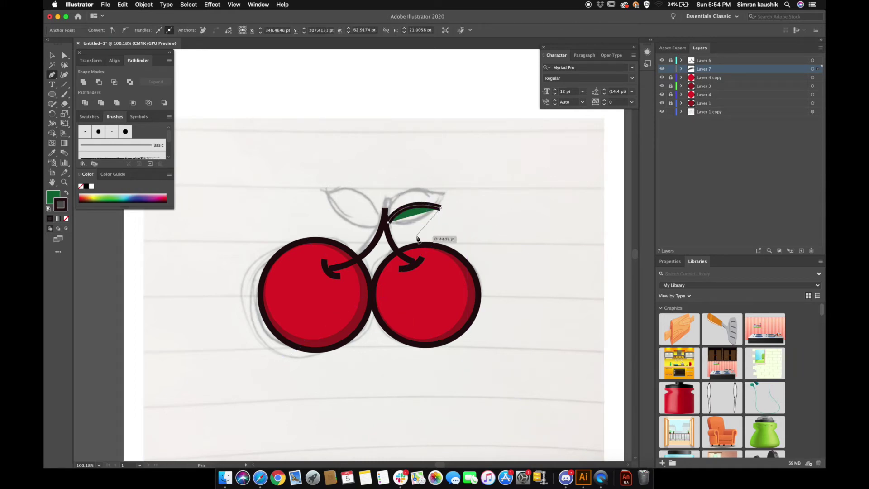
drag(388, 223, 354, 200)
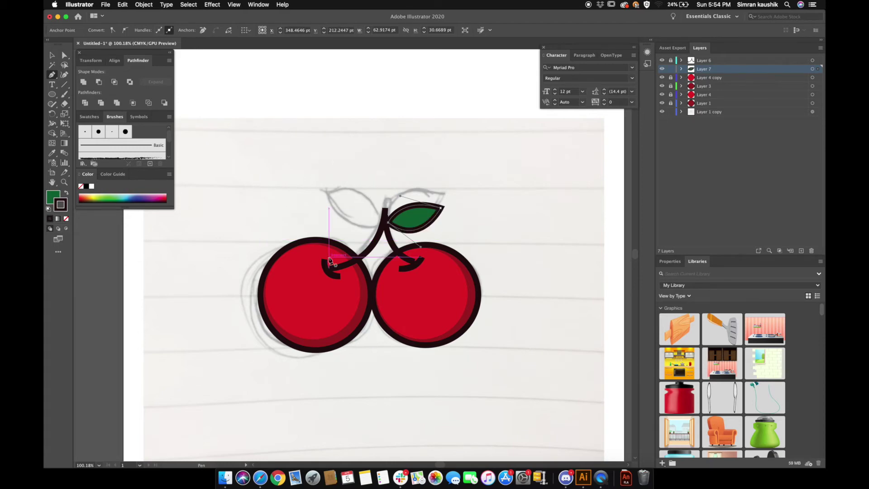
click(376, 233)
drag(329, 198, 320, 160)
drag(376, 234, 386, 278)
click(52, 55)
click(398, 155)
click(392, 99)
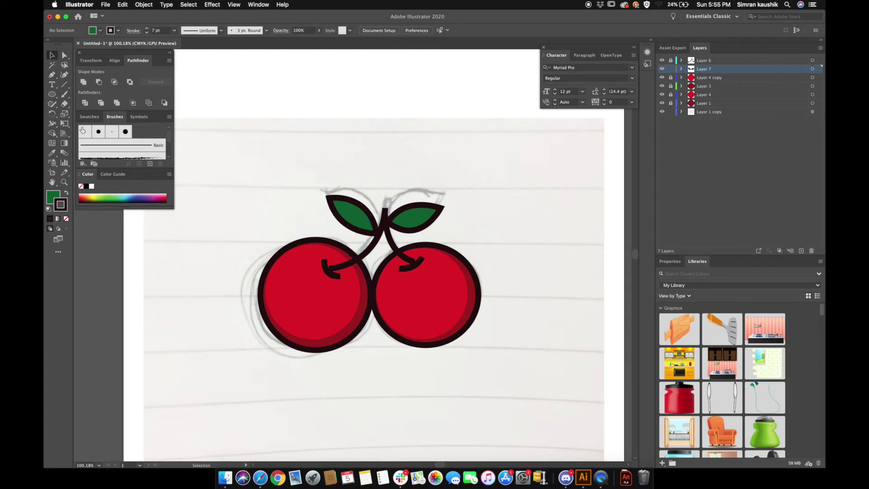
Step: Lock Layer 7, add Layer 8 above it, and set the Pen tool to draw with no stroke
click(671, 69)
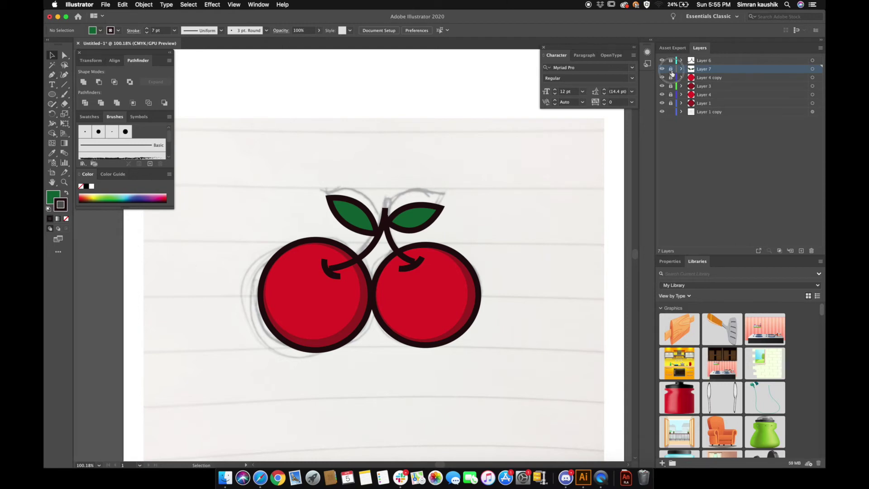
click(801, 252)
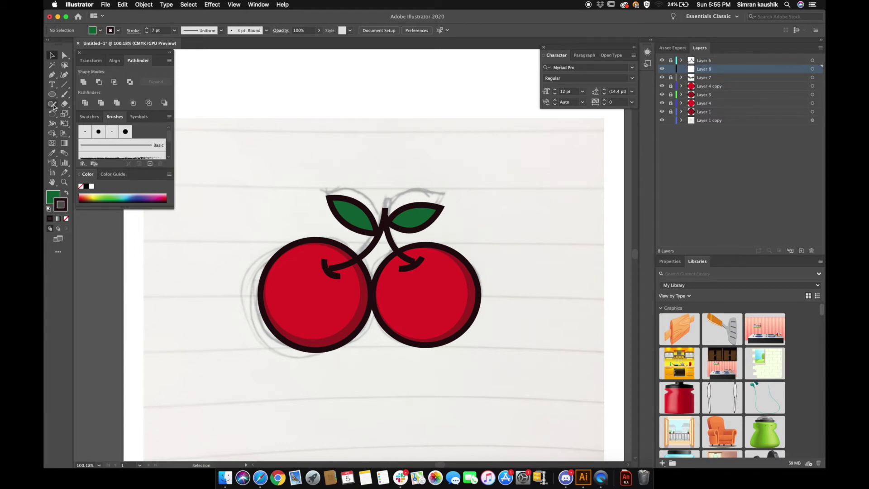
click(52, 75)
click(119, 30)
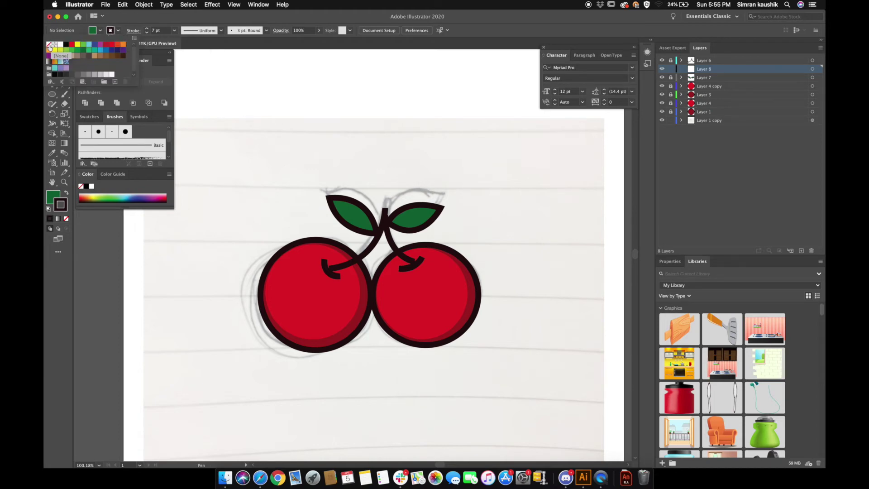
click(49, 47)
click(120, 33)
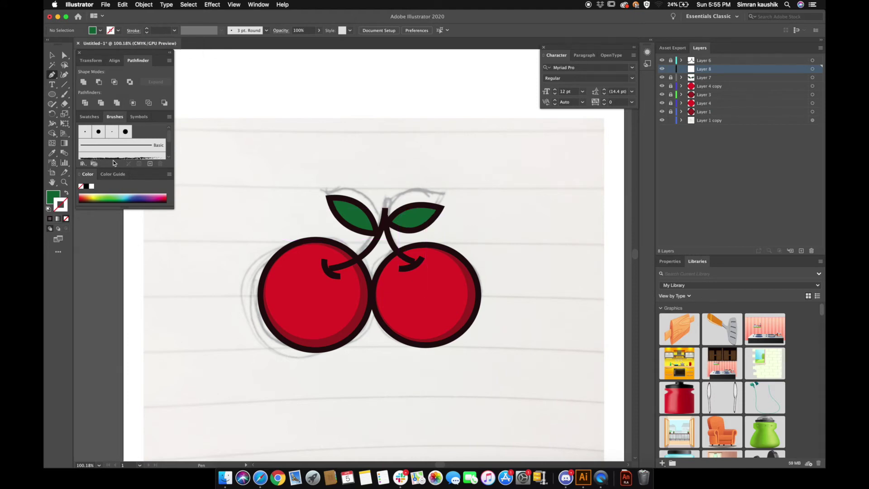
Step: Change the fill colour to the brighter green 009349 in the Color Picker
double_click(53, 197)
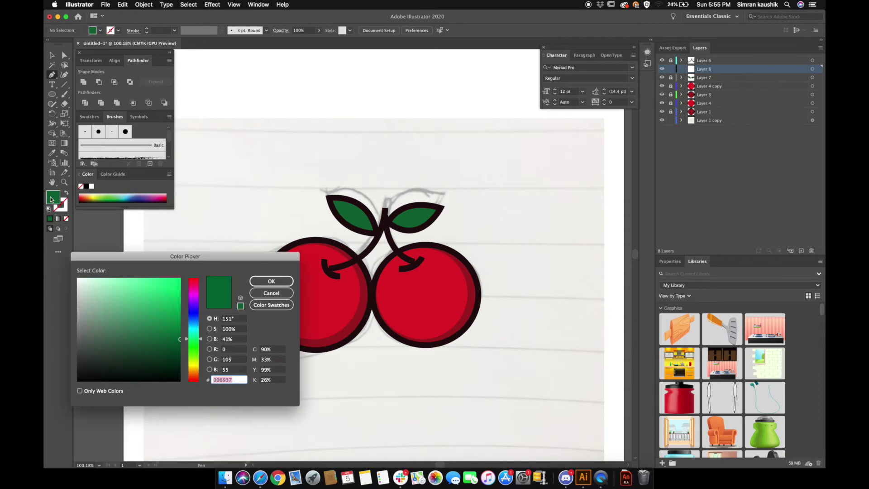
click(182, 322)
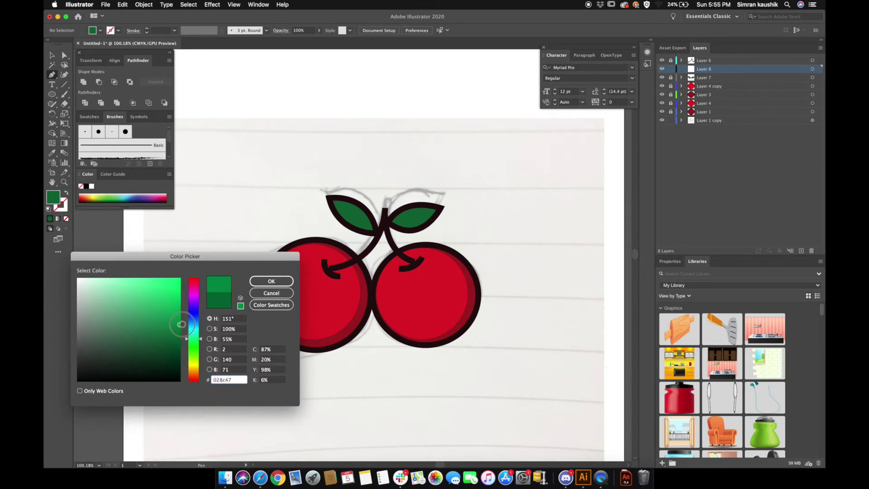
click(267, 282)
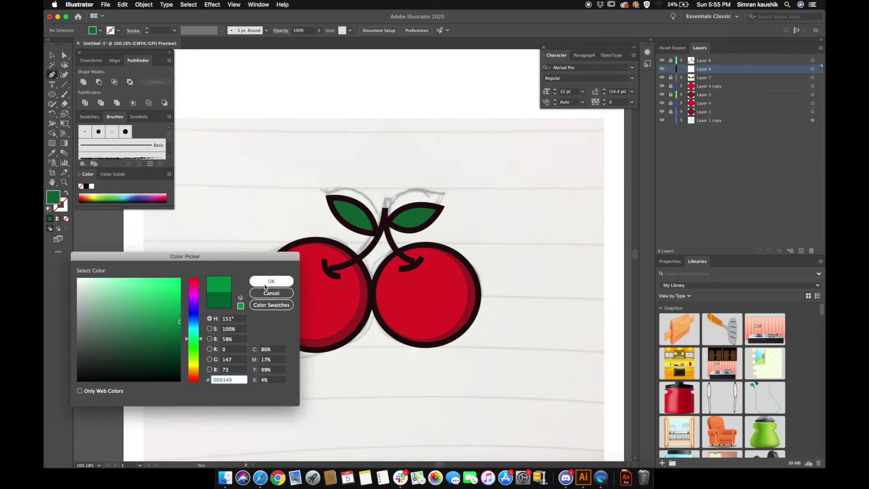
scroll(421, 211, up, 2)
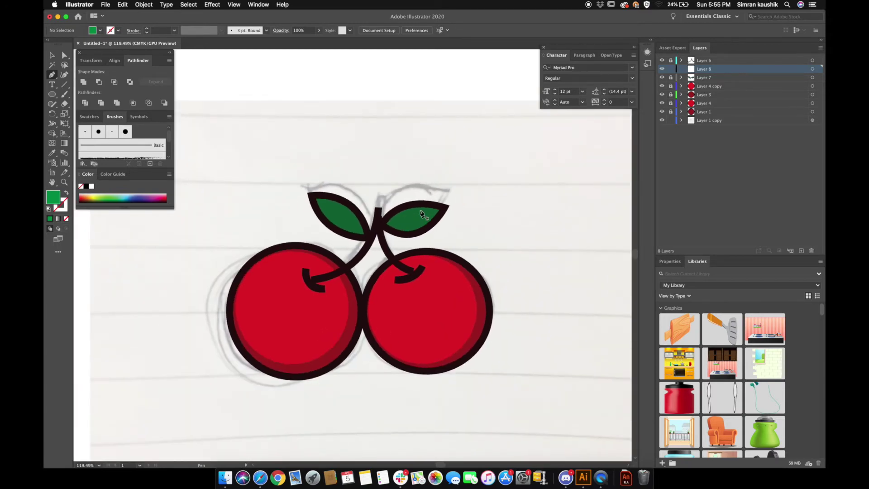
Step: Draw a brighter green half-leaf shape on the right leaf, from tip to tip with a curved edge
scroll(390, 227, up, 5)
click(333, 238)
click(489, 197)
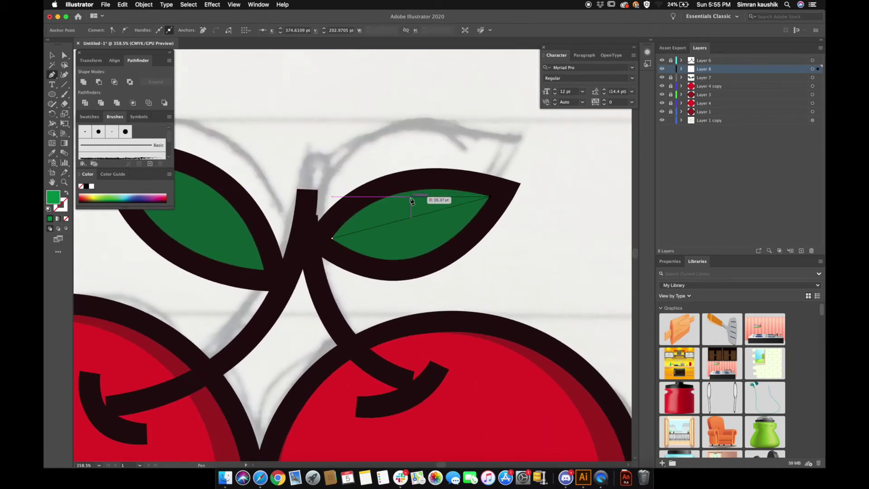
drag(333, 237, 281, 316)
Step: Draw a matching brighter green half-leaf shape on the left leaf, curving along its edge
scroll(251, 267, up, 3)
scroll(251, 267, left, 4)
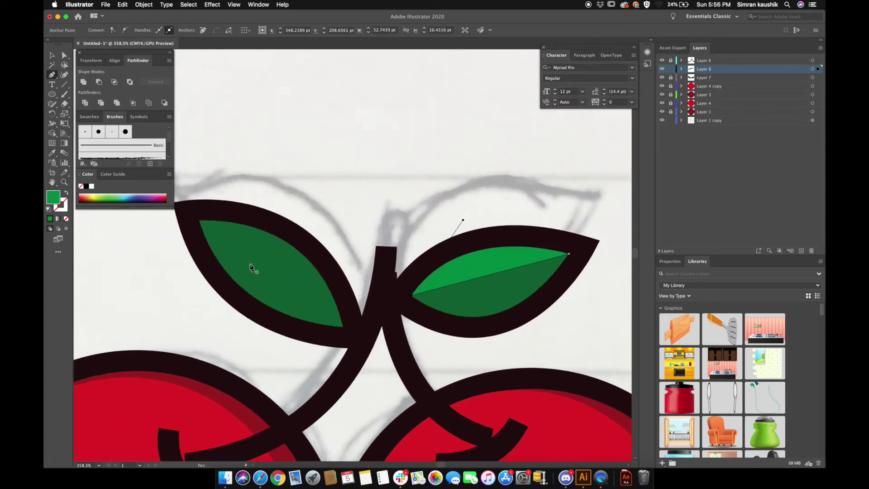
click(201, 222)
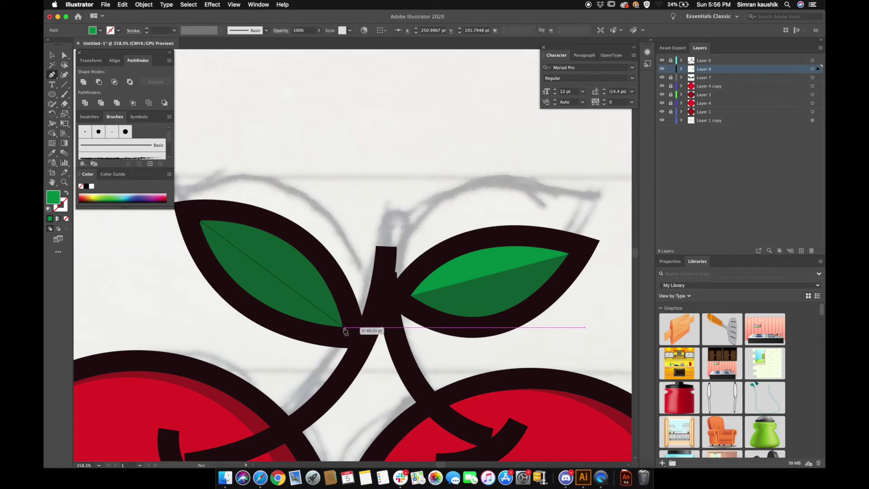
scroll(342, 329, up, 5)
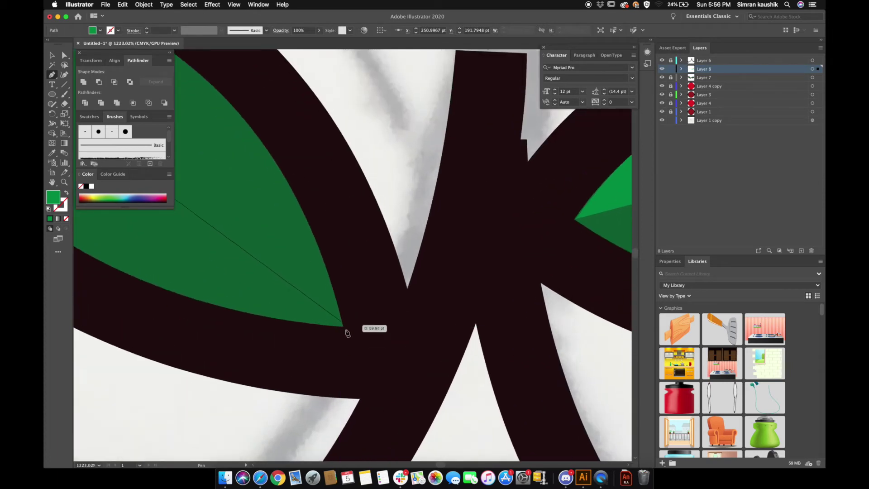
click(341, 325)
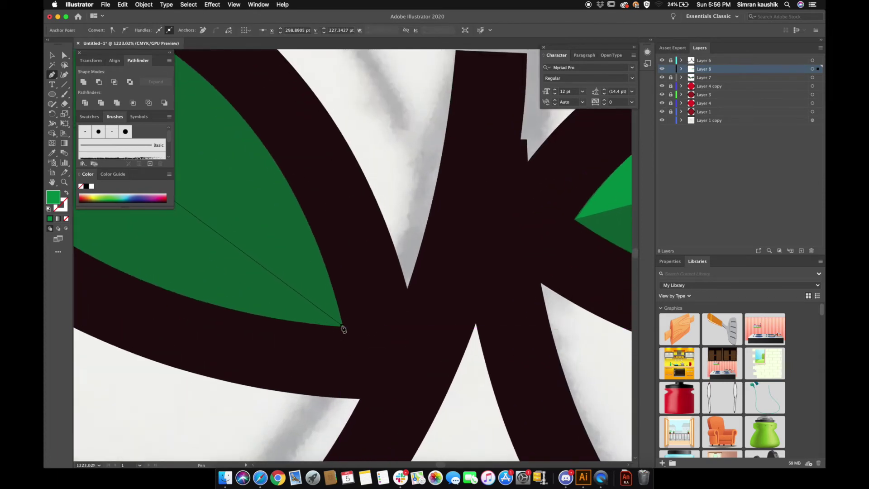
scroll(341, 326, down, 7)
scroll(344, 327, up, 1)
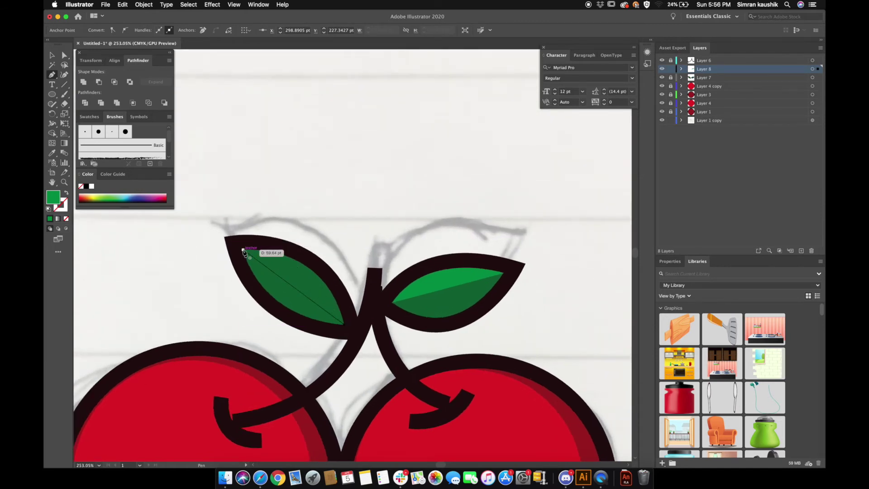
drag(242, 249, 154, 255)
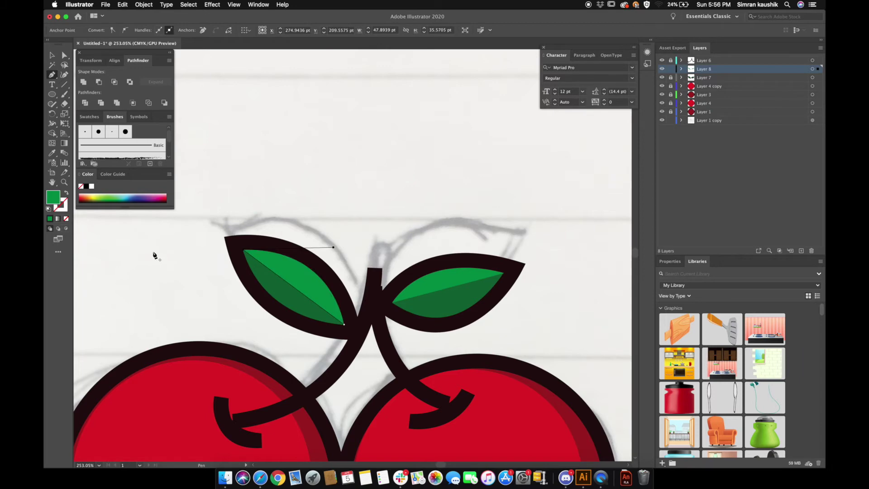
scroll(154, 255, down, 5)
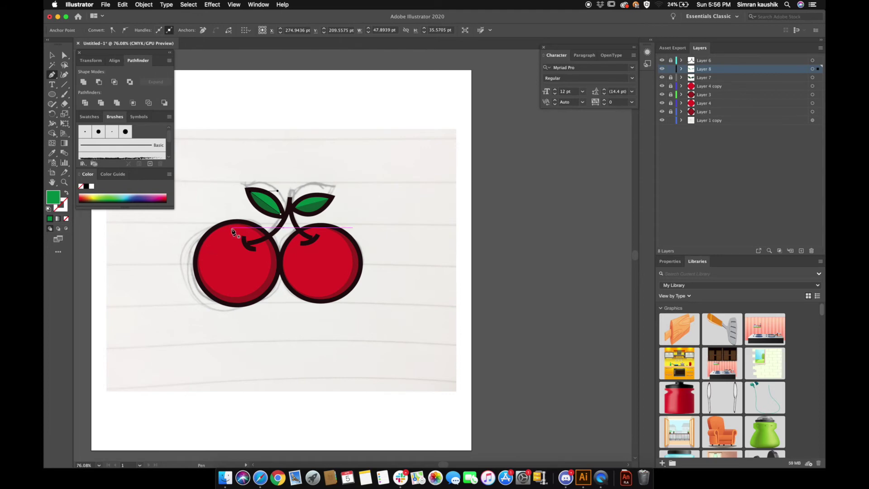
Step: Create Layer 9, target its contents, and set the fill to None
key(super+l)
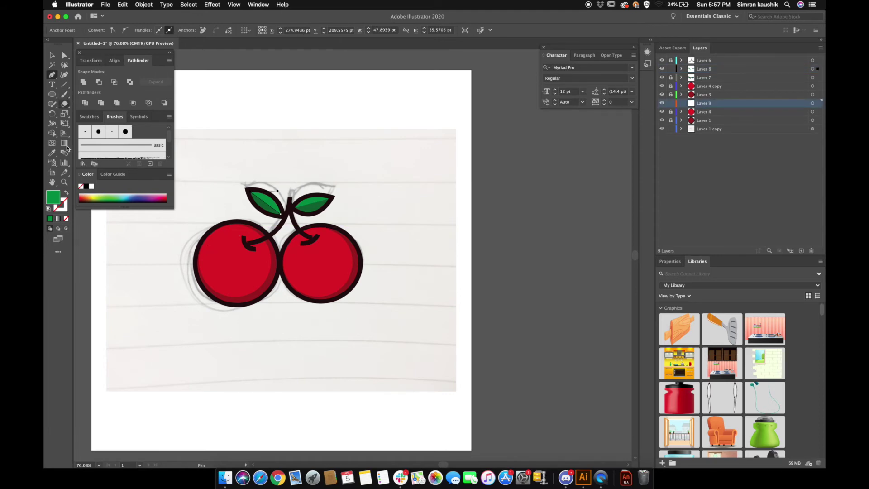
double_click(54, 198)
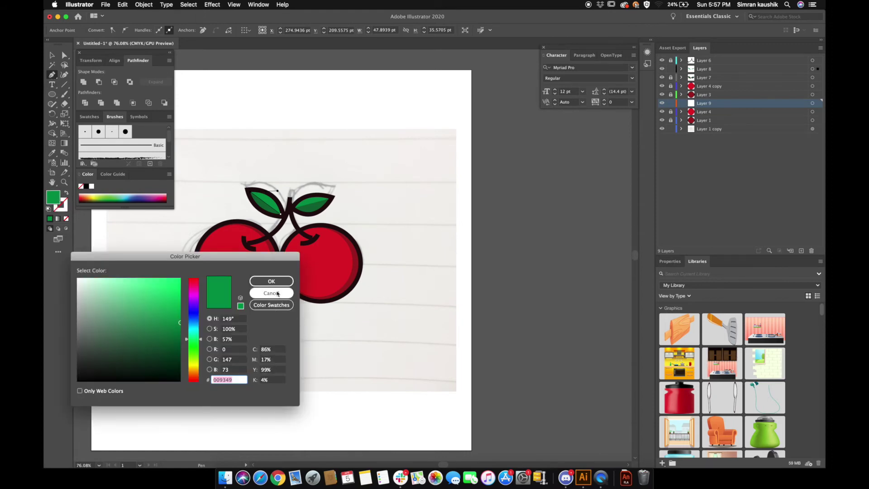
click(278, 293)
scroll(421, 254, left, 3)
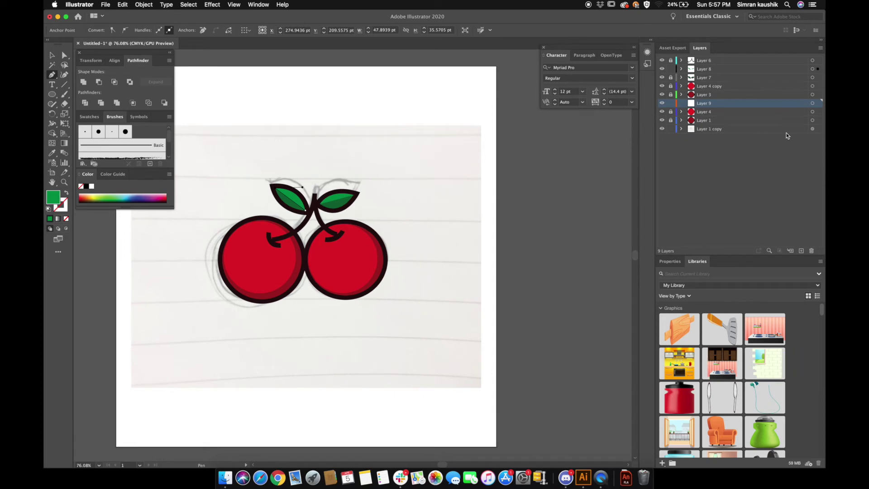
click(812, 104)
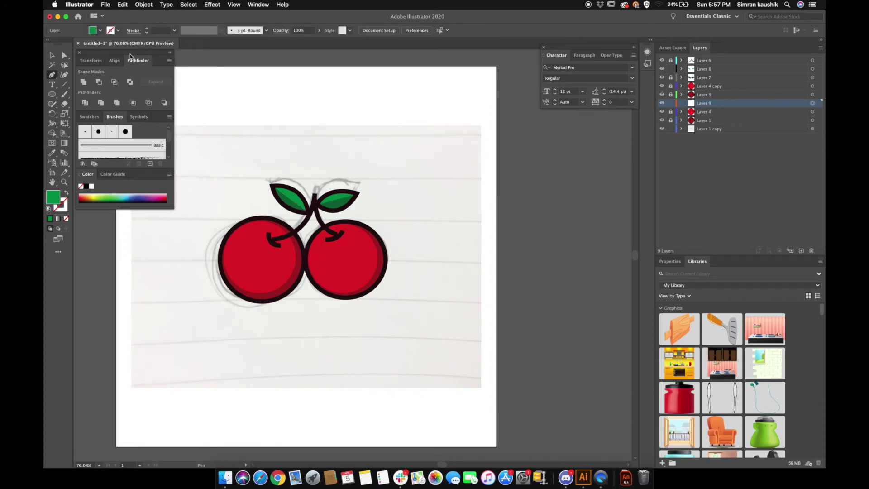
click(100, 30)
click(49, 45)
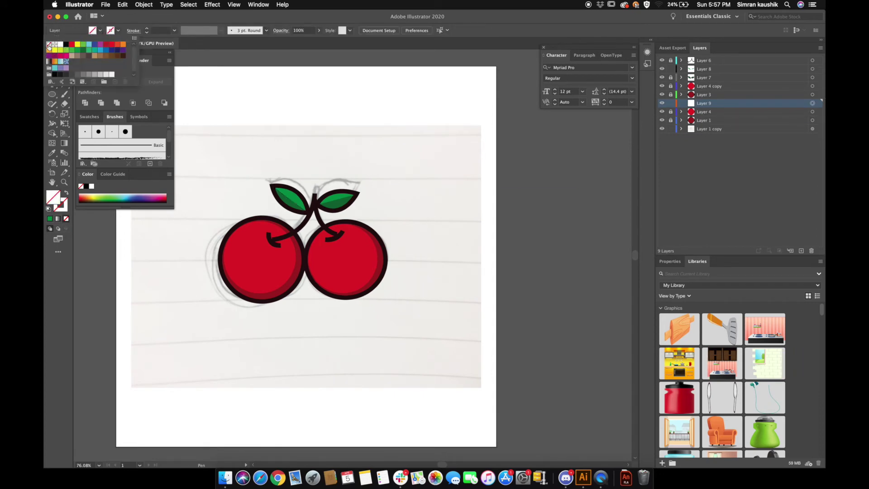
Step: Set a white 4 pt stroke and start the highlight curve on the left cherry's upper left
click(118, 30)
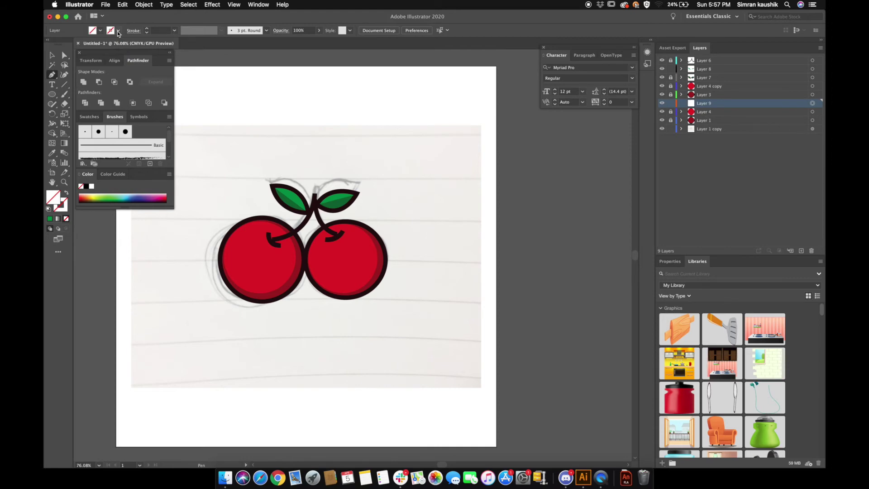
click(118, 31)
click(59, 45)
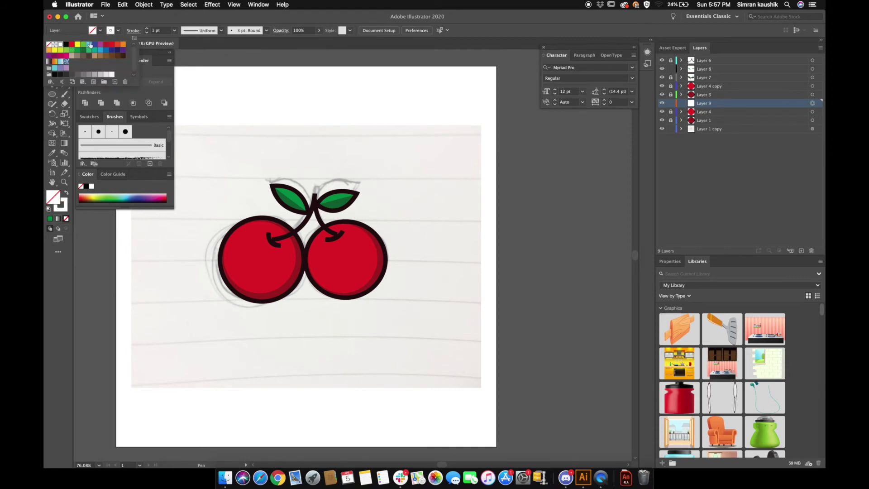
click(119, 32)
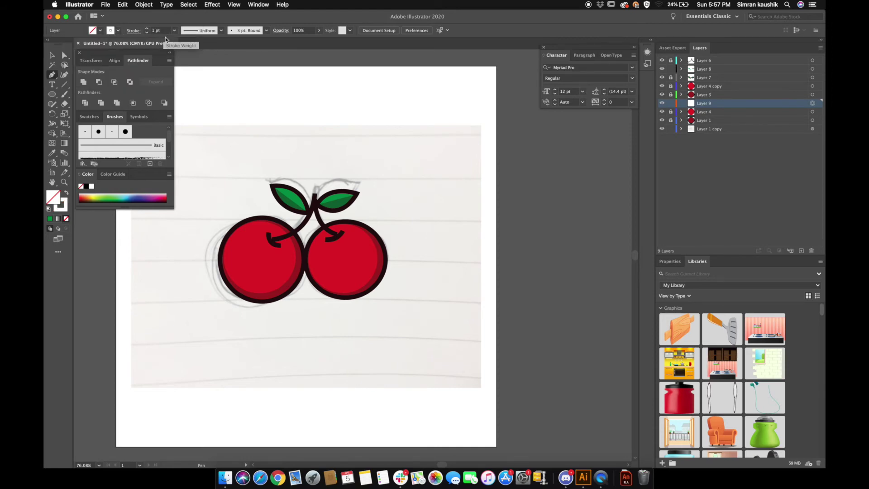
click(147, 28)
click(146, 29)
click(146, 28)
click(147, 29)
click(146, 34)
drag(232, 246, 244, 235)
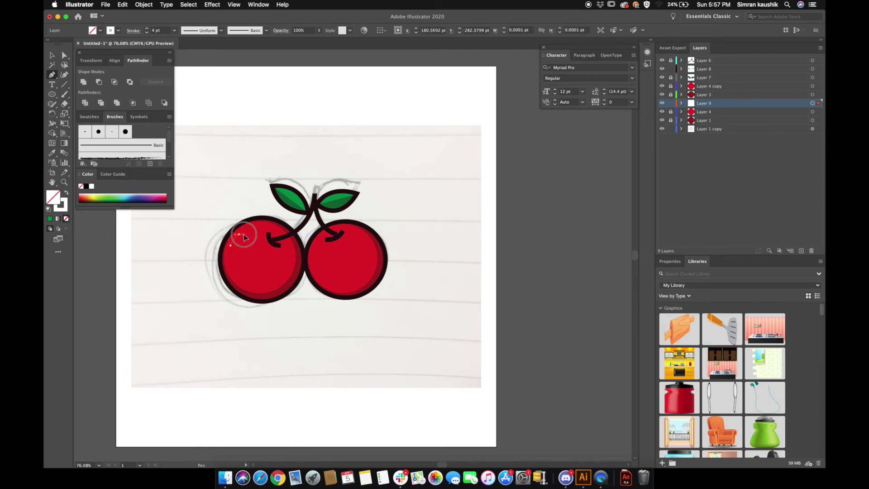
click(248, 234)
Step: Finish the left cherry's white highlight curve and delete its stray end piece
click(231, 245)
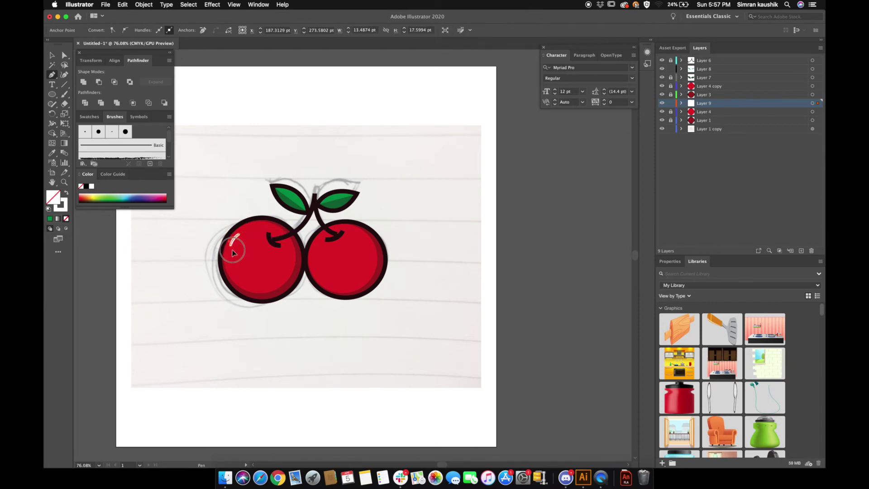
scroll(271, 221, up, 5)
key(super+z)
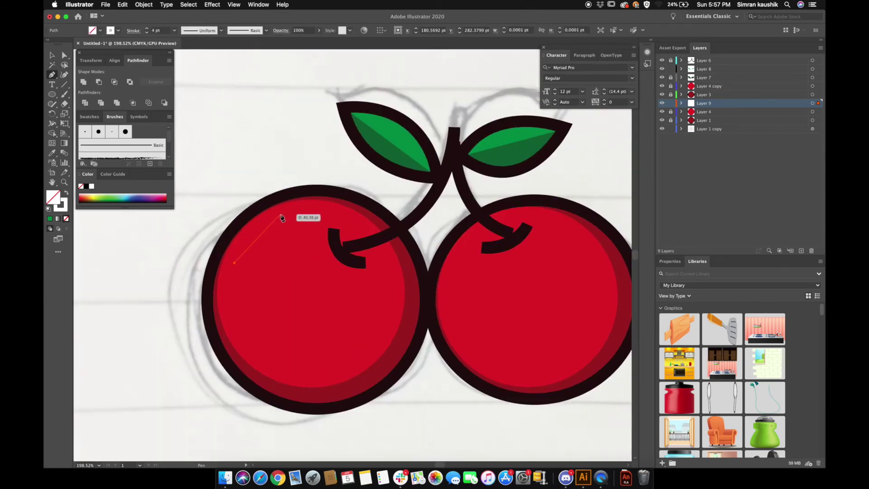
key(super+shift+z)
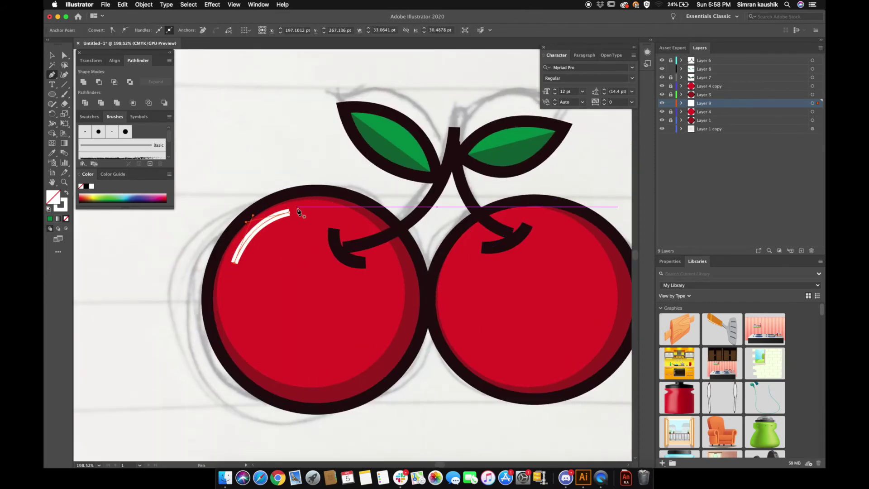
super+click(293, 213)
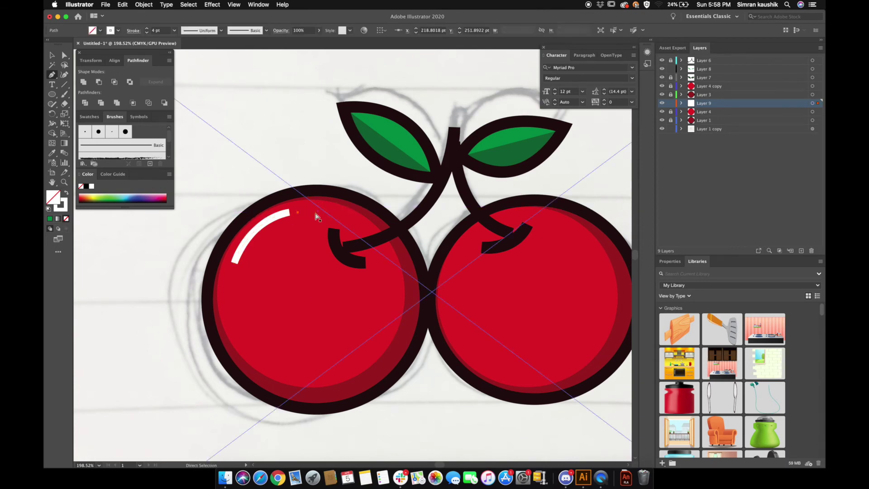
key(a)
click(296, 212)
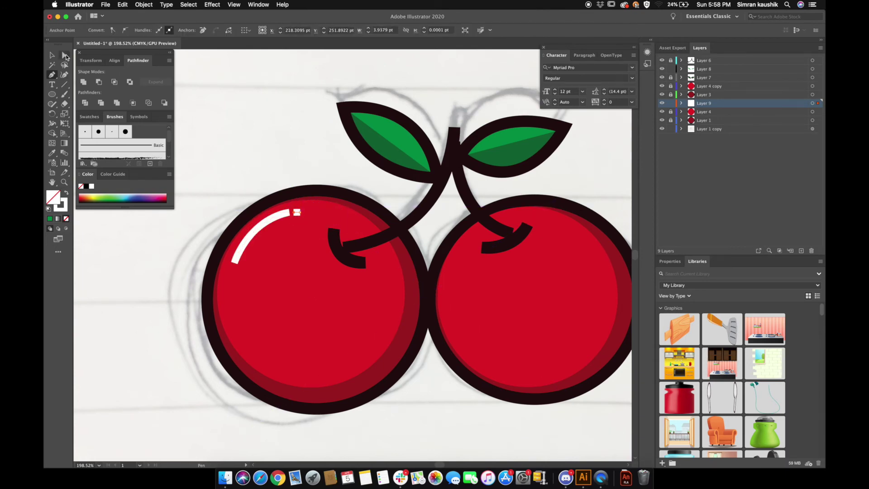
key(v)
key(Delete)
key(b)
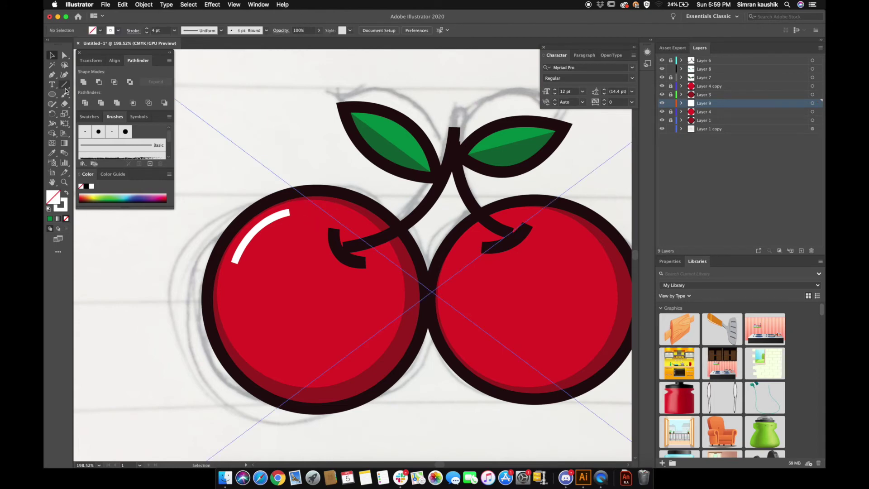
Step: Duplicate the highlight layer and place the copy on the right cherry's upper right
key(super+0)
drag(752, 105, 803, 252)
drag(706, 103, 715, 86)
scroll(388, 169, up, 3)
key(a)
click(304, 281)
key(v)
click(671, 137)
click(812, 86)
mouse_move(317, 294)
mouse_down()
mouse_move(350, 277)
mouse_move(358, 286)
mouse_move(361, 276)
mouse_up()
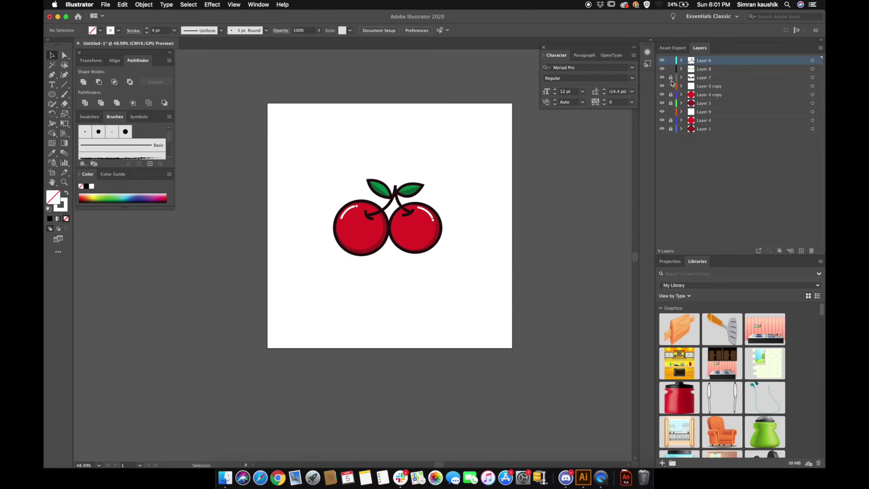
Step: Unlock Layers 3 and 1 and select the artwork on every cherry layer
click(670, 103)
click(670, 128)
shift+click(704, 129)
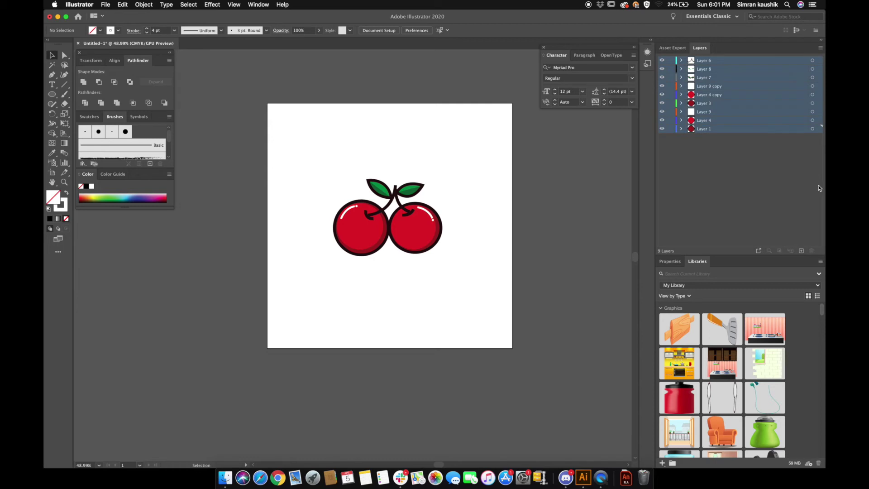
click(813, 60)
shift+click(812, 69)
shift+click(812, 77)
shift+click(812, 86)
shift+click(812, 95)
shift+click(813, 104)
shift+click(812, 112)
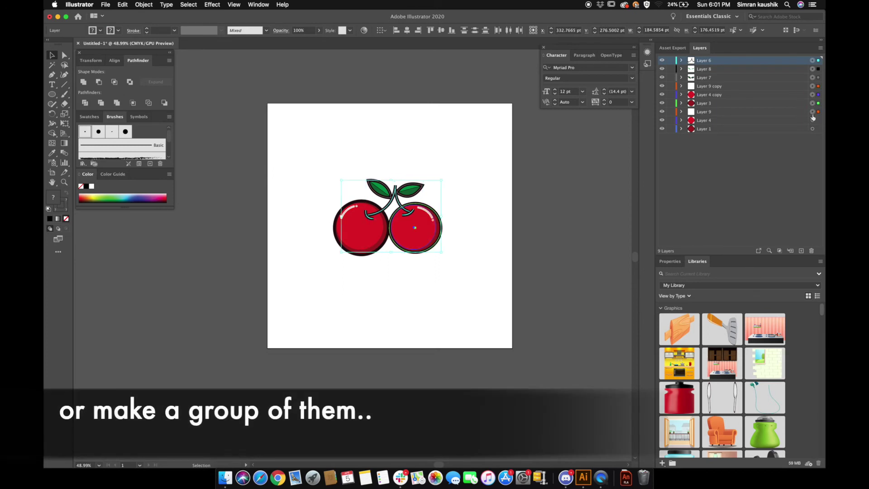
shift+click(812, 121)
shift+click(813, 129)
Step: Select all nine cherry layers and combine them with Merge Selected
shift+click(797, 120)
shift+click(797, 112)
shift+click(796, 103)
shift+click(796, 95)
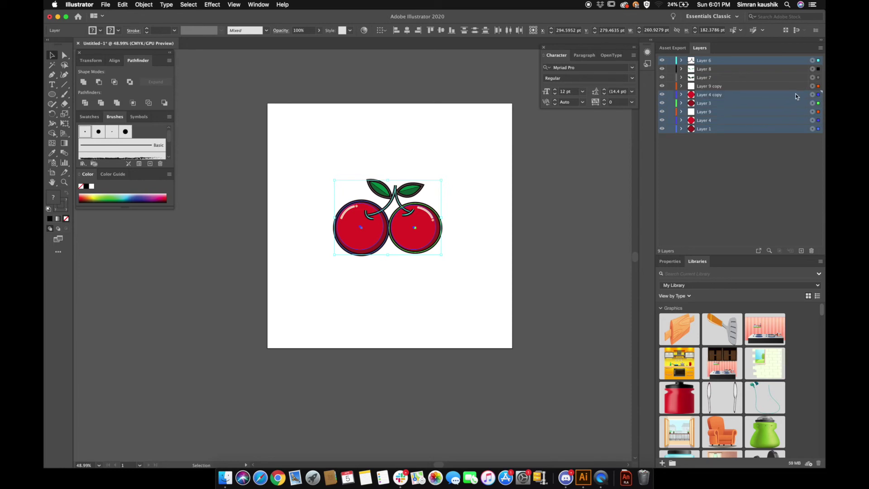
shift+click(795, 86)
shift+click(794, 77)
shift+click(792, 70)
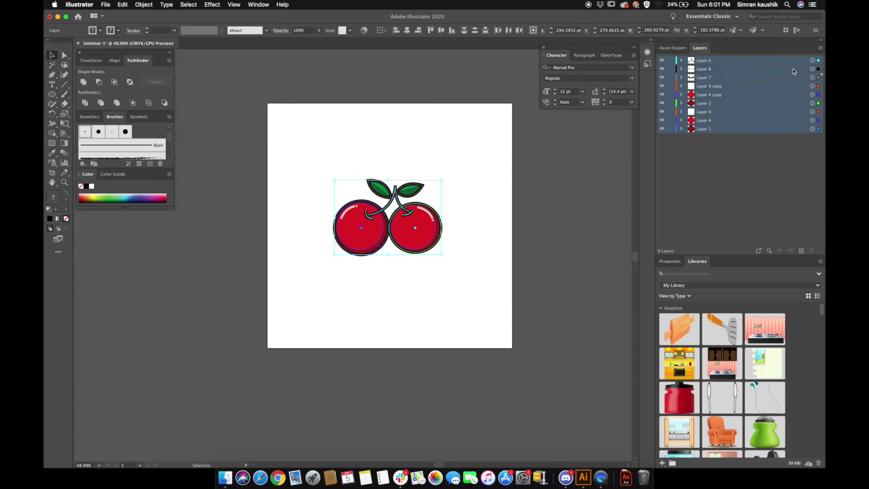
click(821, 48)
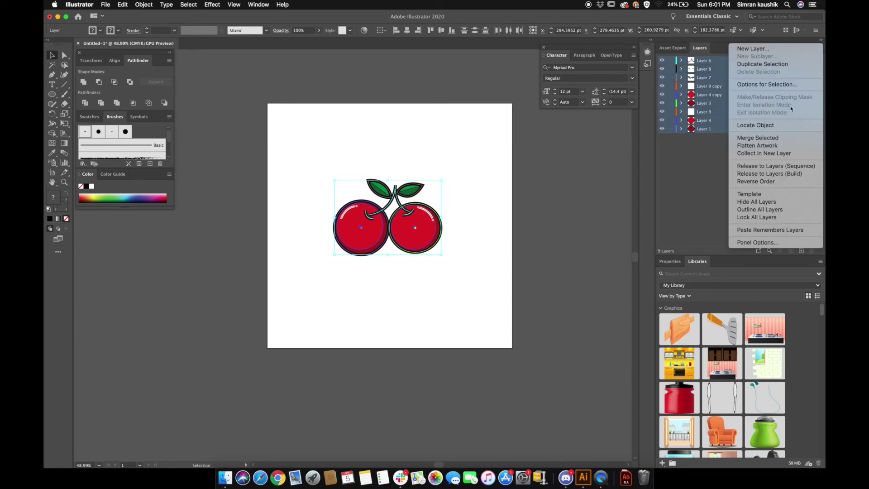
click(765, 138)
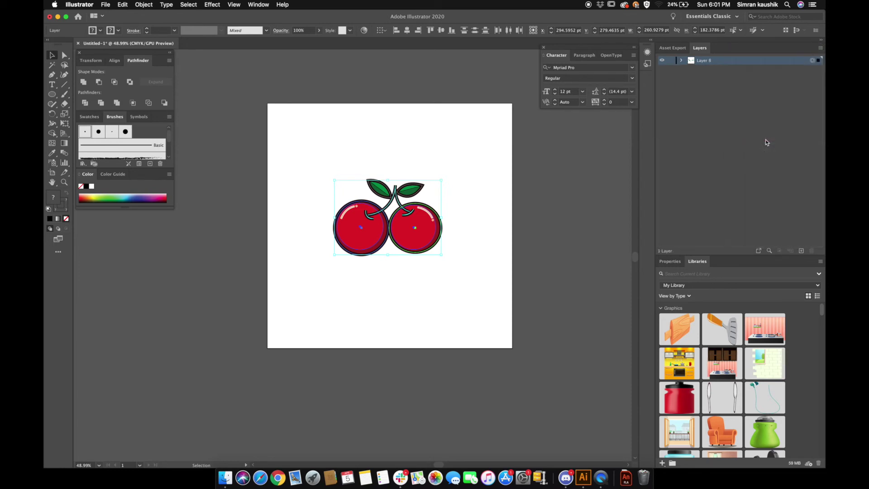
click(493, 205)
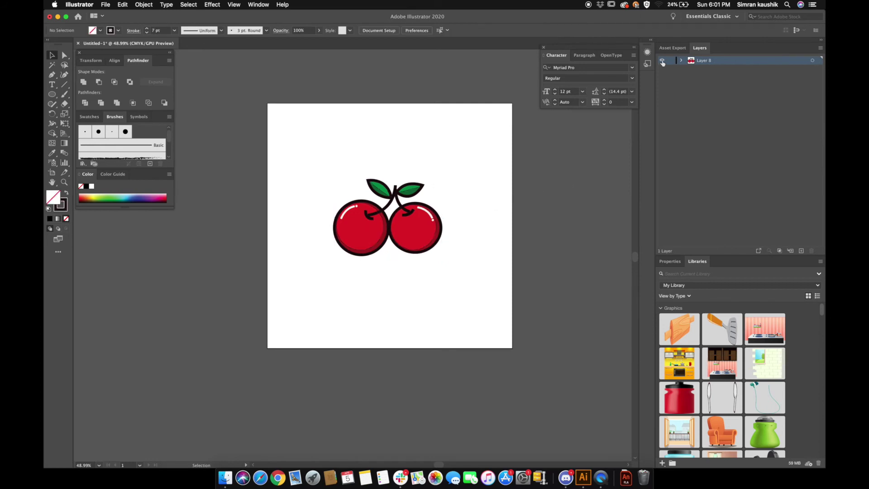
Step: Duplicate the merged Layer 8 as Layer 8 copy and hide the copy
key(super+y)
key(super+y)
drag(766, 64, 801, 251)
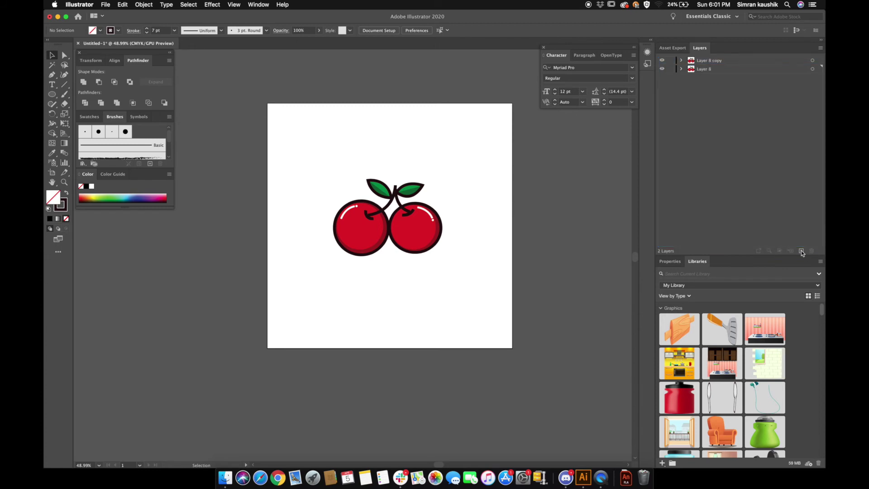
click(663, 61)
scroll(526, 182, down, 2)
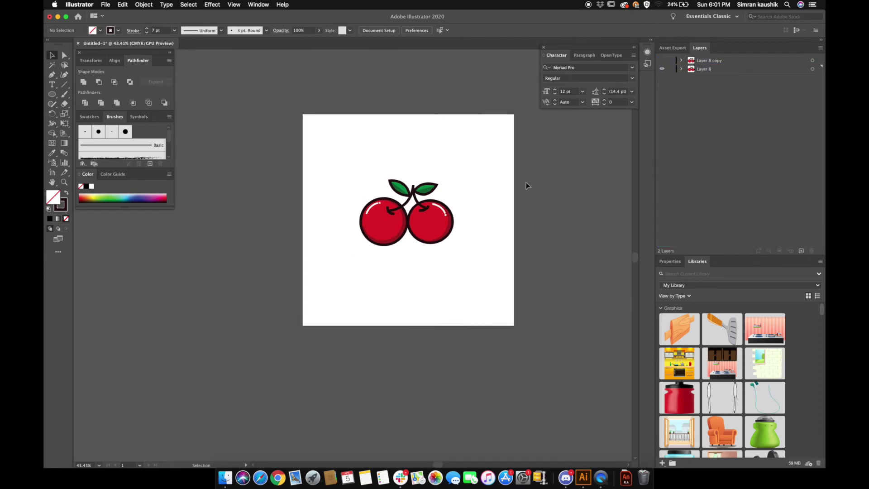
Step: Drag Layer 8's cherries onto the pasteboard at lower left and show Layer 8 copy again
drag(372, 176, 488, 282)
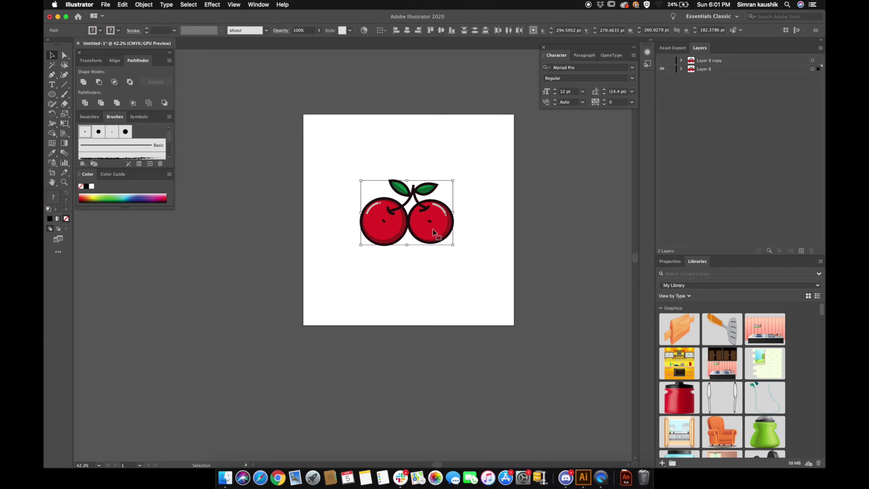
drag(428, 237, 240, 327)
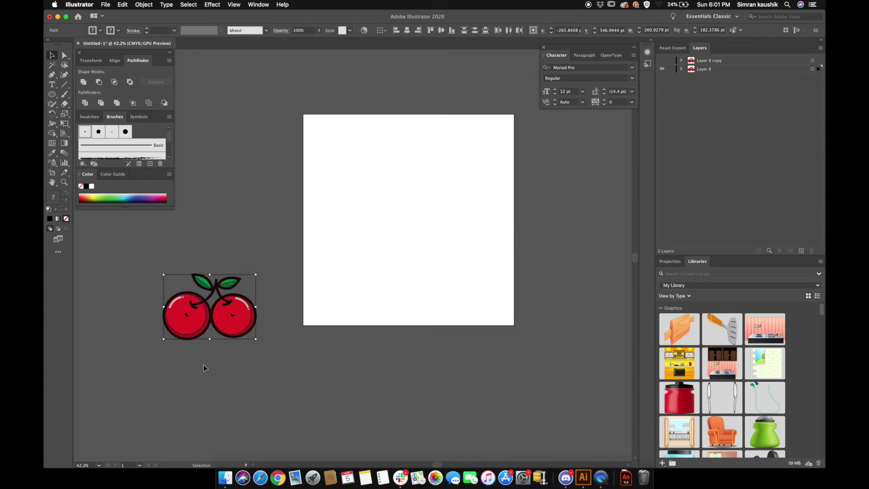
click(662, 61)
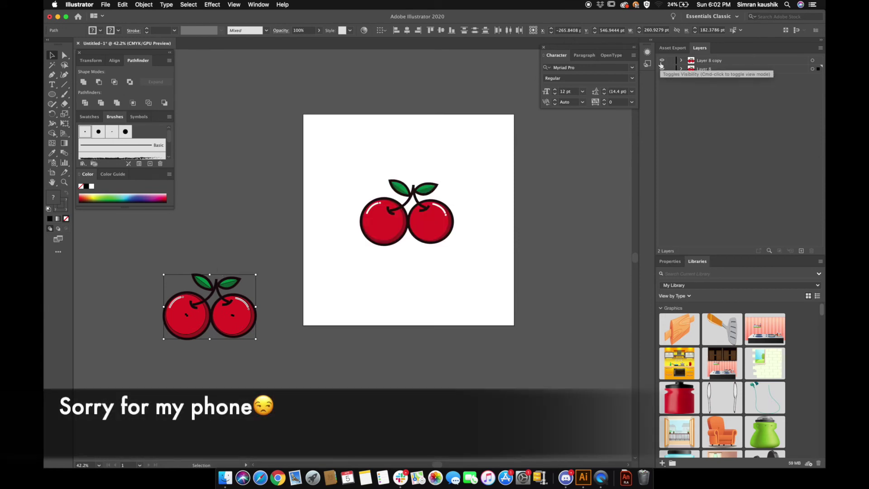
click(812, 68)
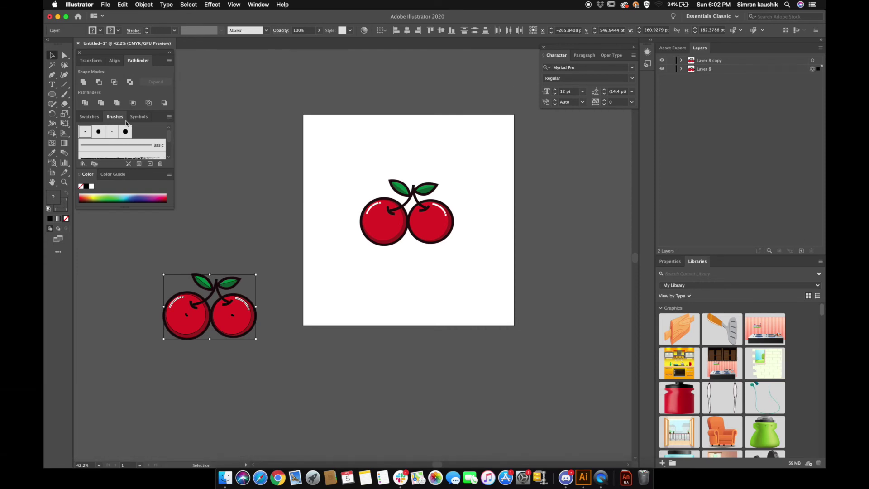
Step: Merge the off-artboard cherries into one shape with Unite in the Pathfinder panel
click(261, 3)
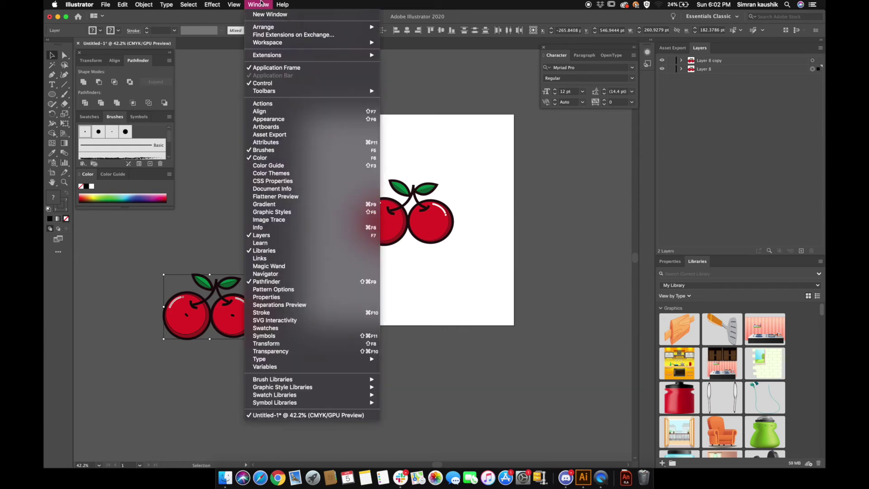
click(267, 282)
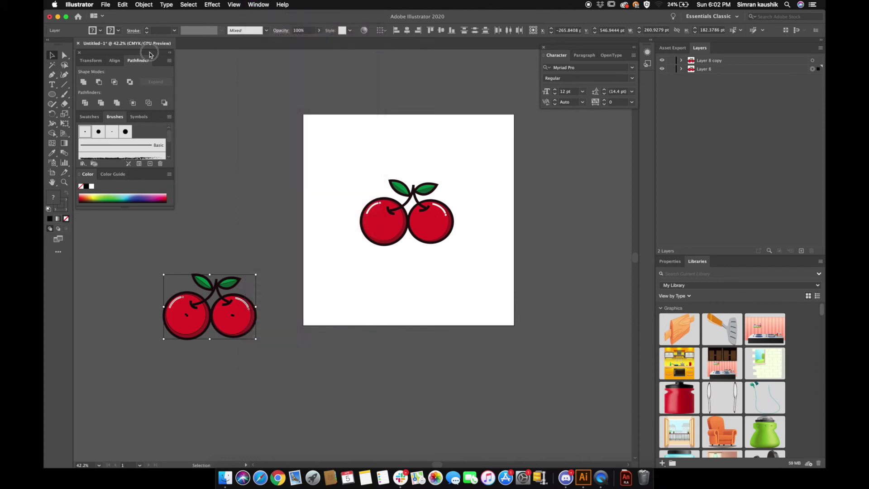
drag(151, 54, 226, 60)
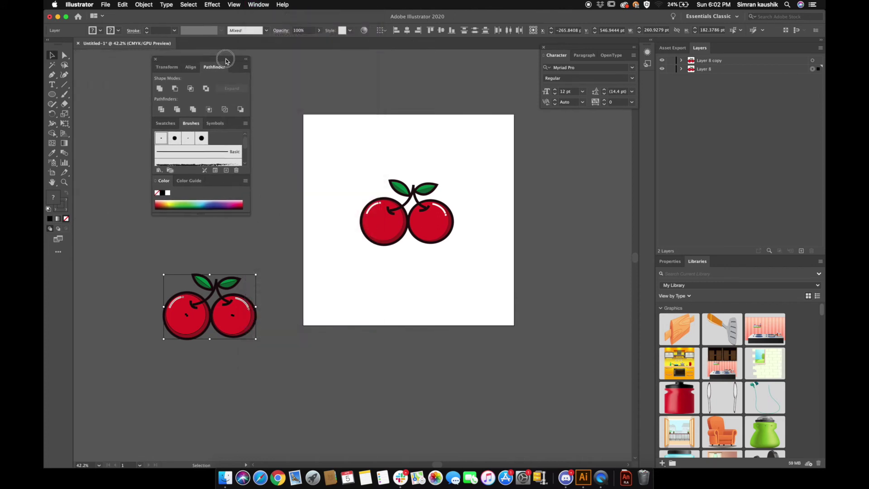
click(159, 88)
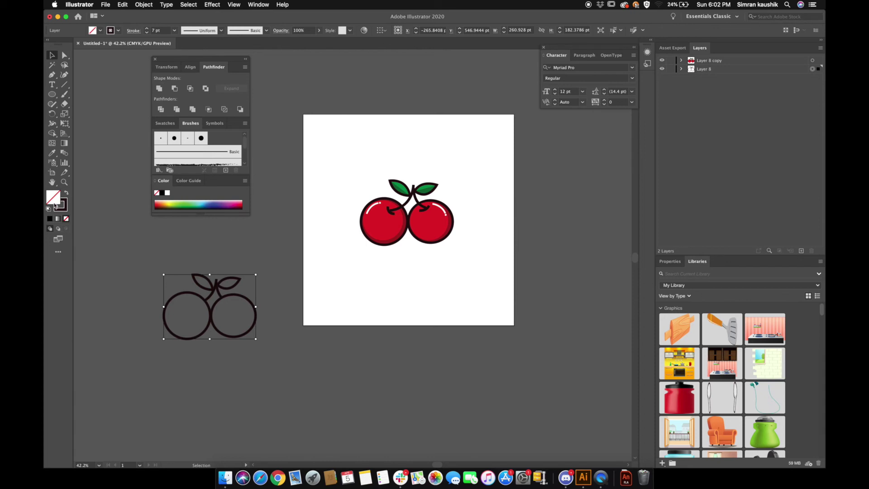
Step: Fill the united cherry shape with white and remove its outline stroke
click(100, 31)
click(59, 46)
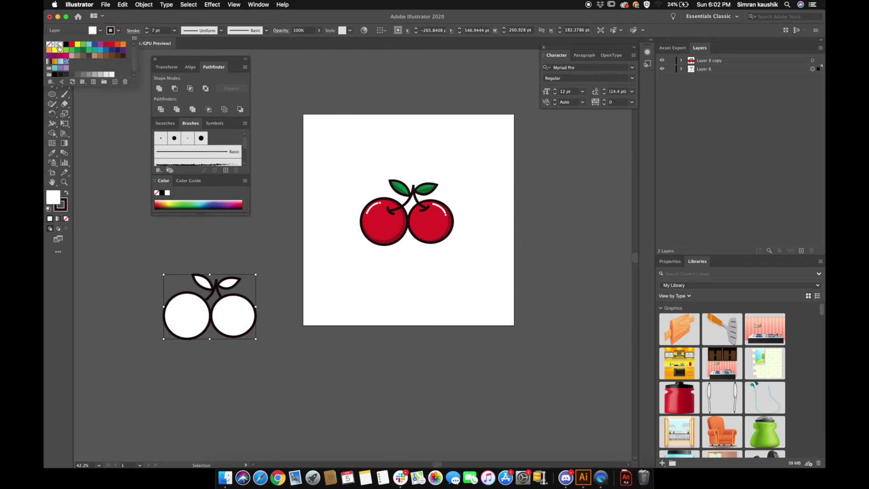
click(148, 34)
click(148, 34)
click(148, 35)
click(148, 34)
click(148, 34)
click(148, 35)
click(148, 35)
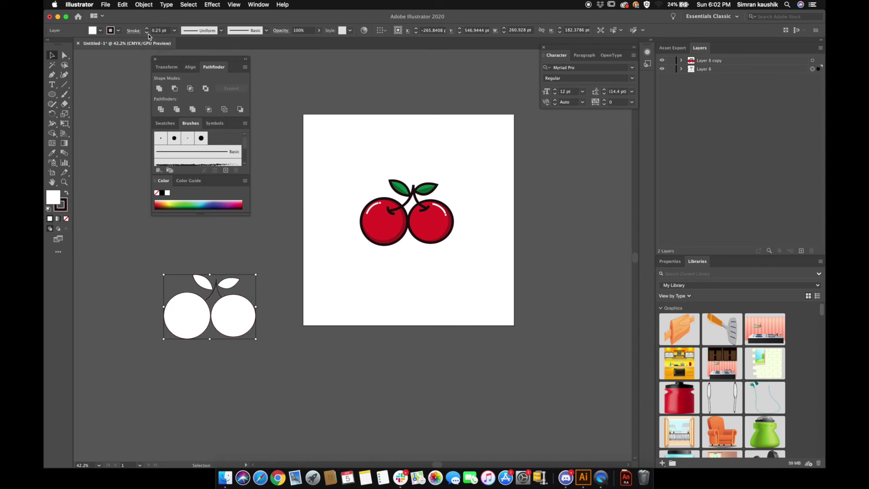
click(148, 35)
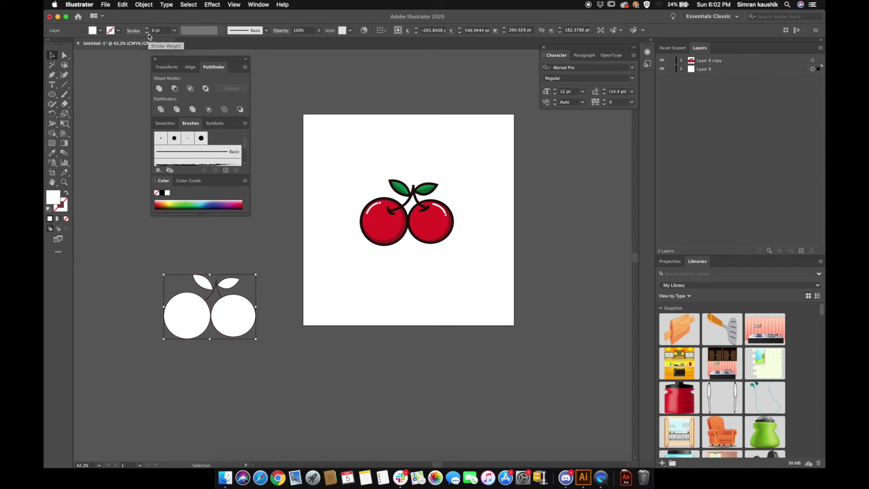
click(139, 241)
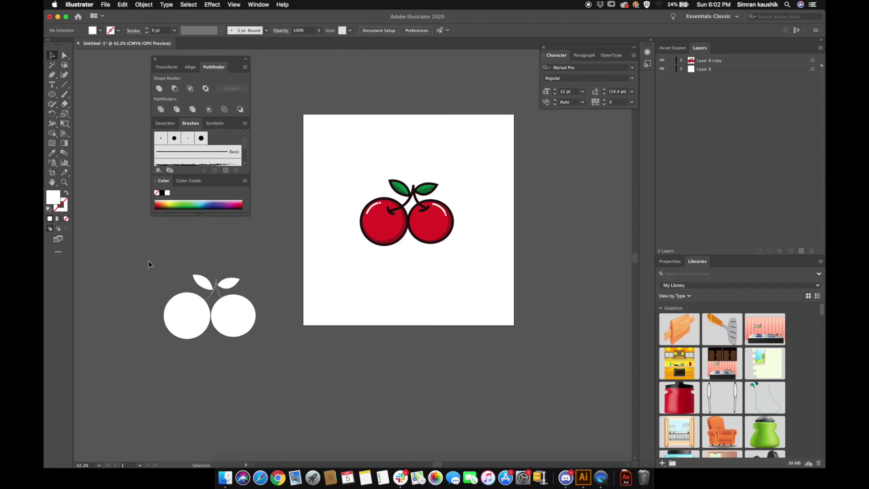
Step: Select the silhouette group and give it a 10 pt white stroke
drag(137, 248, 299, 402)
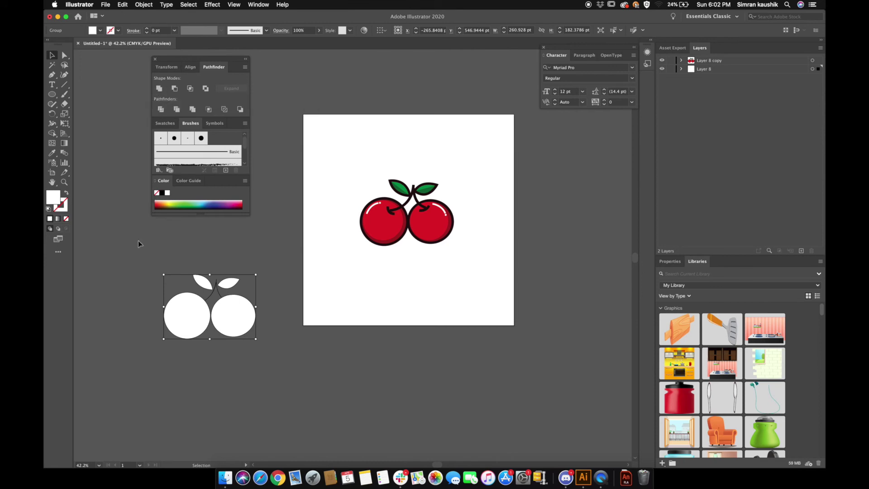
click(147, 29)
click(148, 29)
click(148, 28)
click(148, 28)
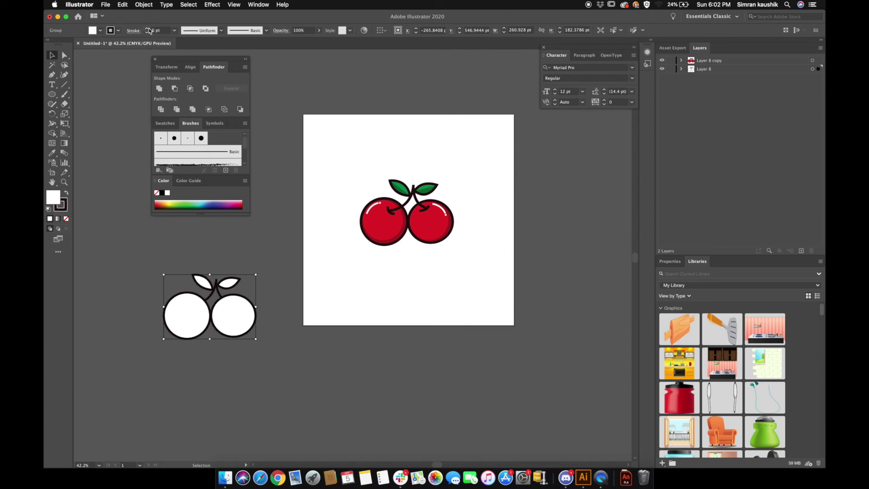
click(147, 28)
click(148, 29)
click(147, 29)
click(147, 29)
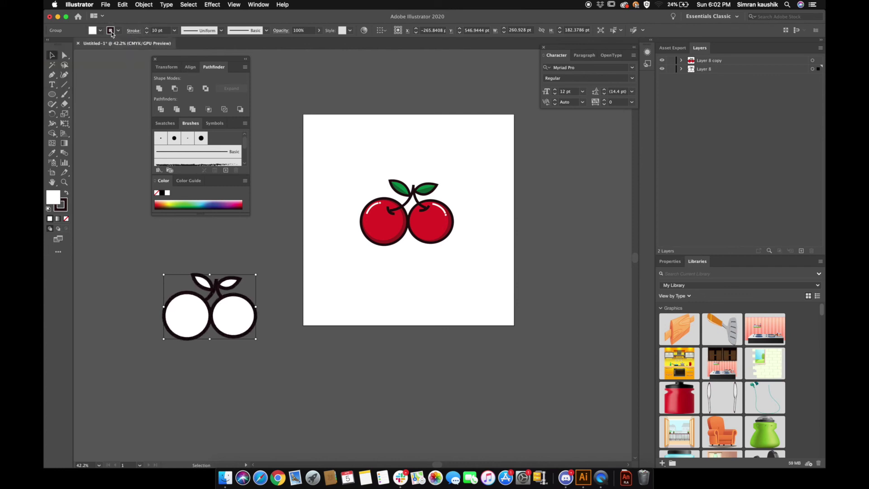
click(111, 31)
click(55, 44)
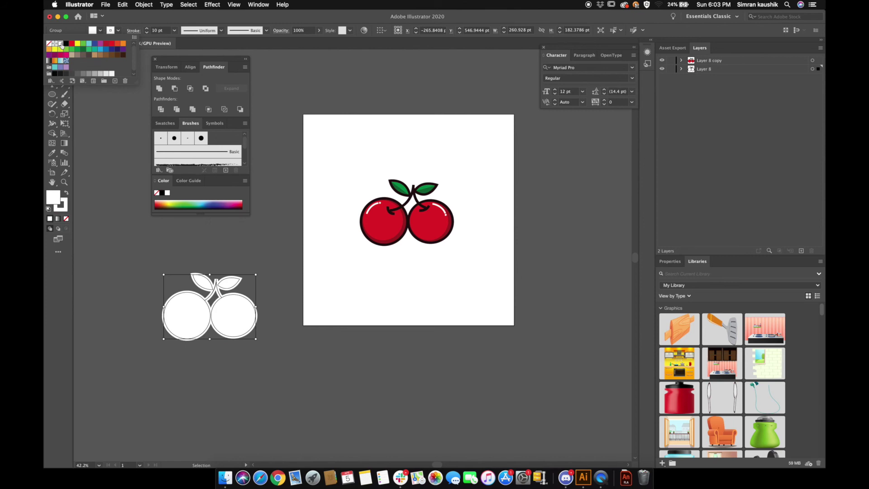
Step: Give the white silhouette's stroke round caps, round joins and outside alignment
click(133, 30)
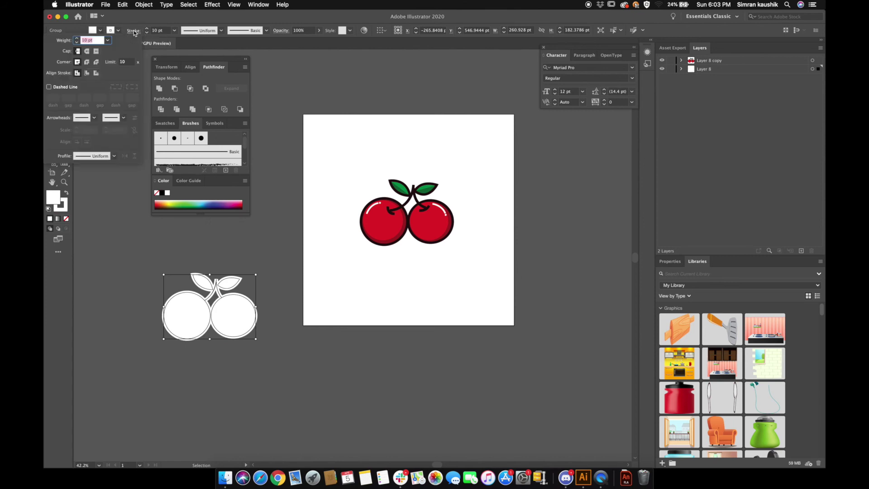
click(88, 52)
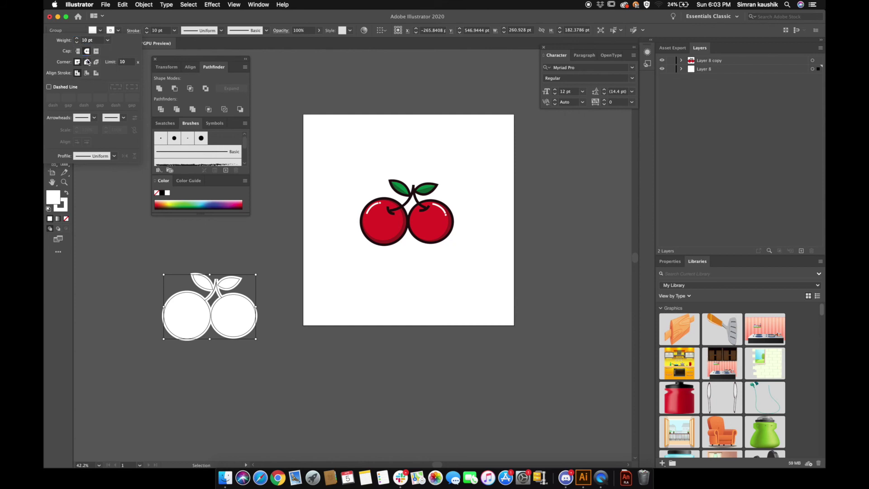
click(87, 63)
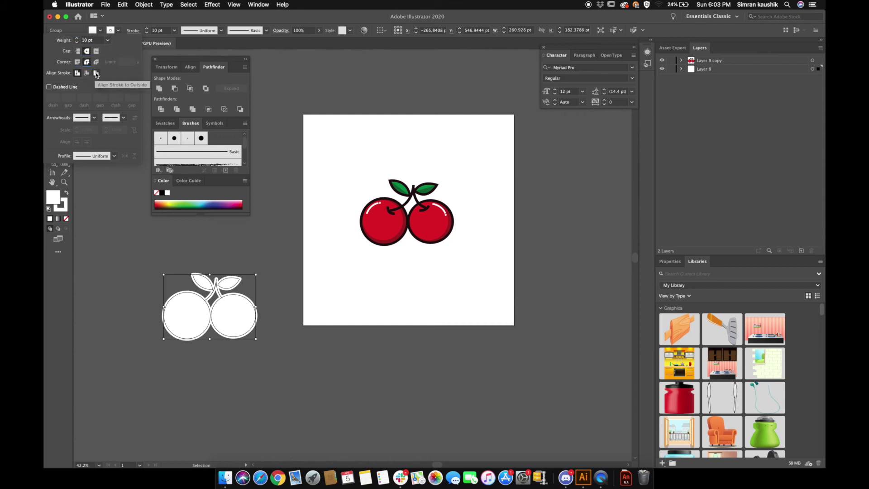
click(96, 74)
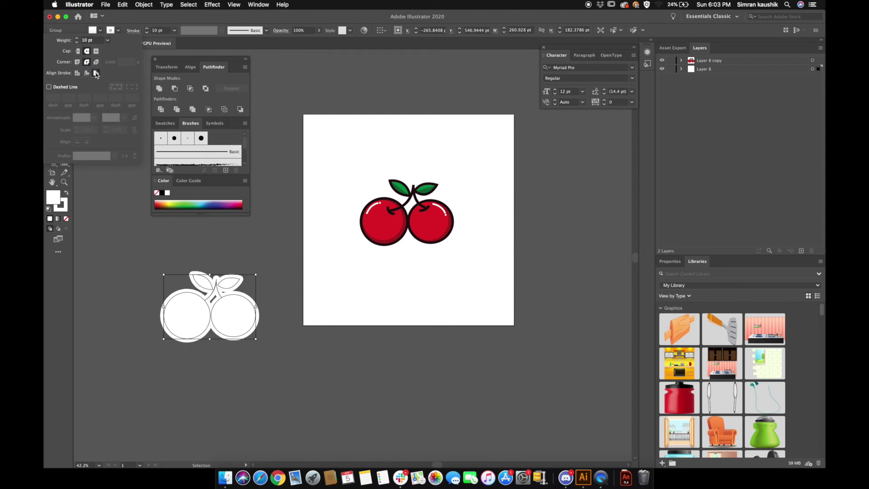
click(130, 179)
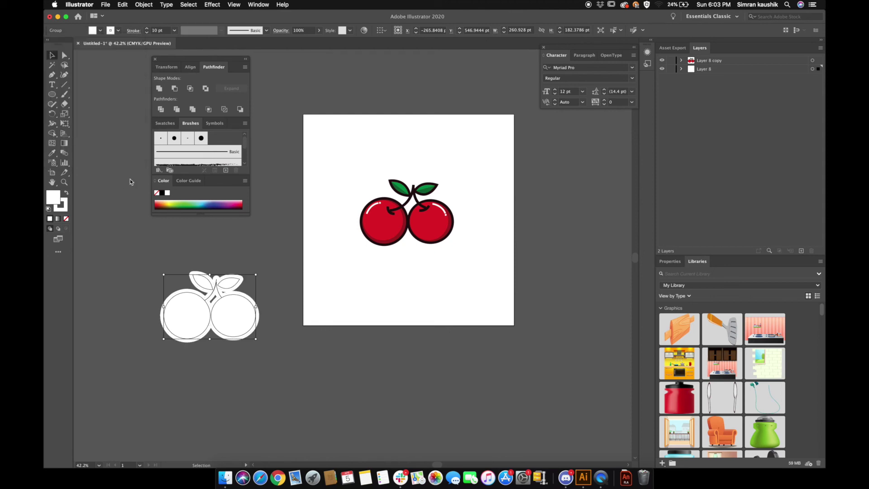
click(813, 61)
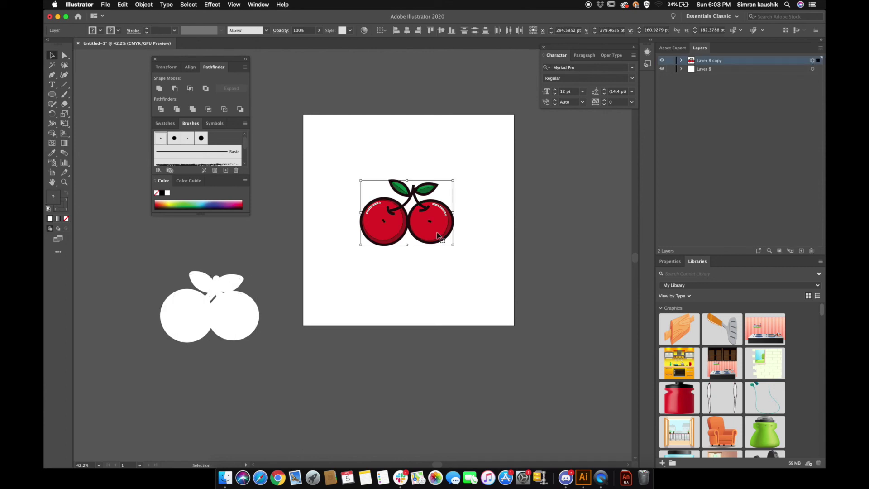
Step: Drag the red cherries onto the white silhouette, then move both together to the artboard centre
drag(435, 233, 238, 327)
click(151, 256)
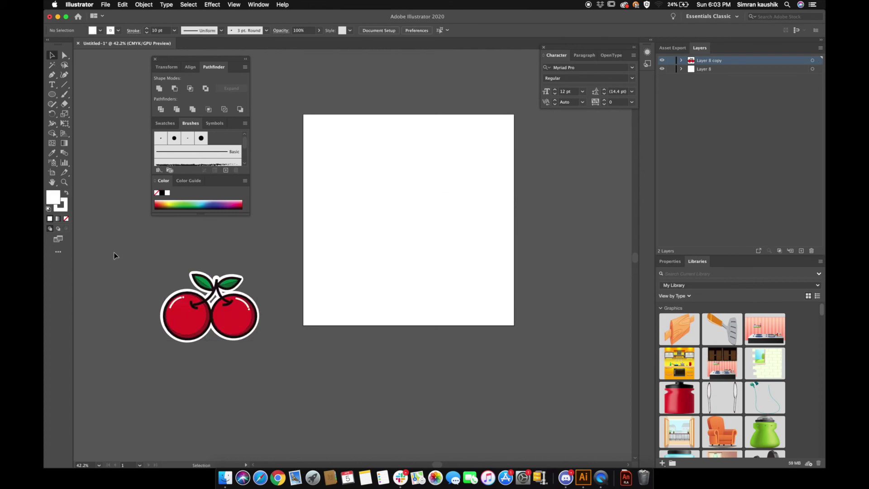
drag(114, 248, 303, 423)
drag(240, 329, 434, 235)
click(487, 228)
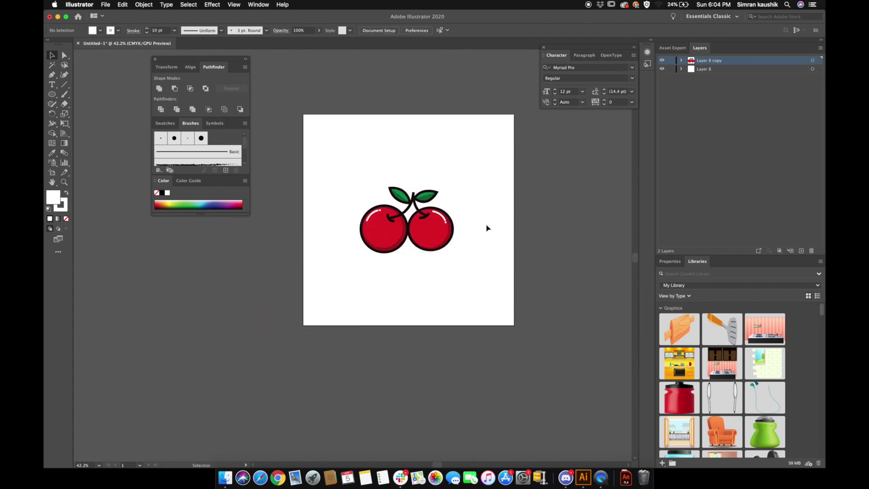
click(706, 70)
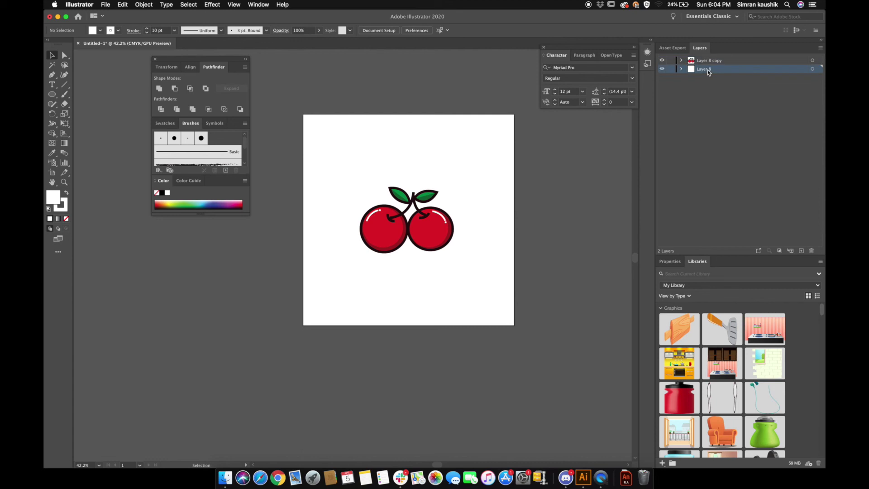
Step: Select all of Layer 8's white backing and add an Effect > Stylize > Drop Shadow
click(812, 69)
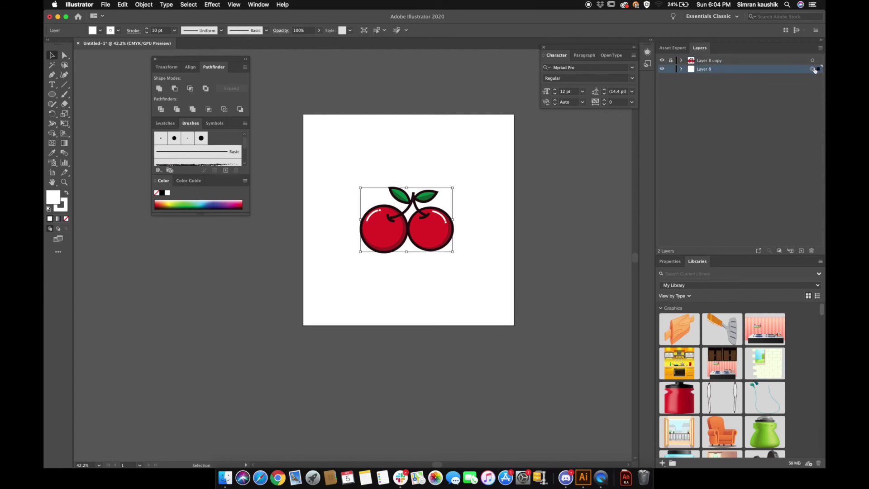
click(212, 5)
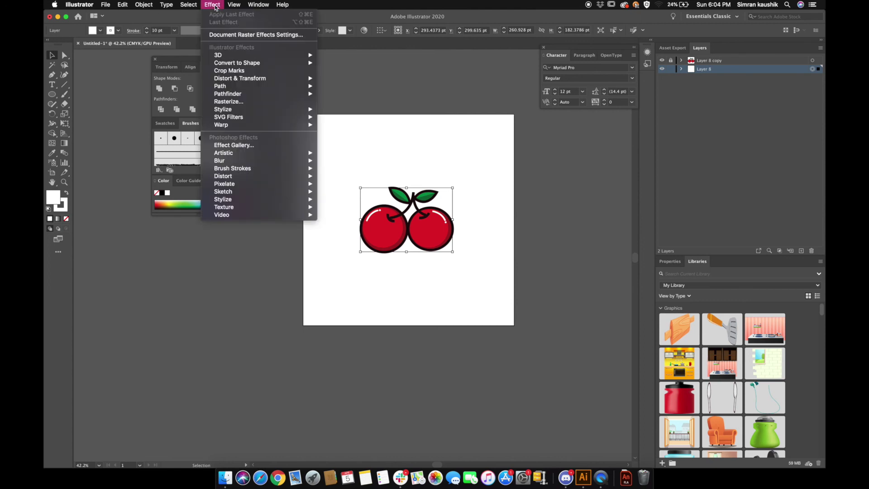
mouse_move(280, 109)
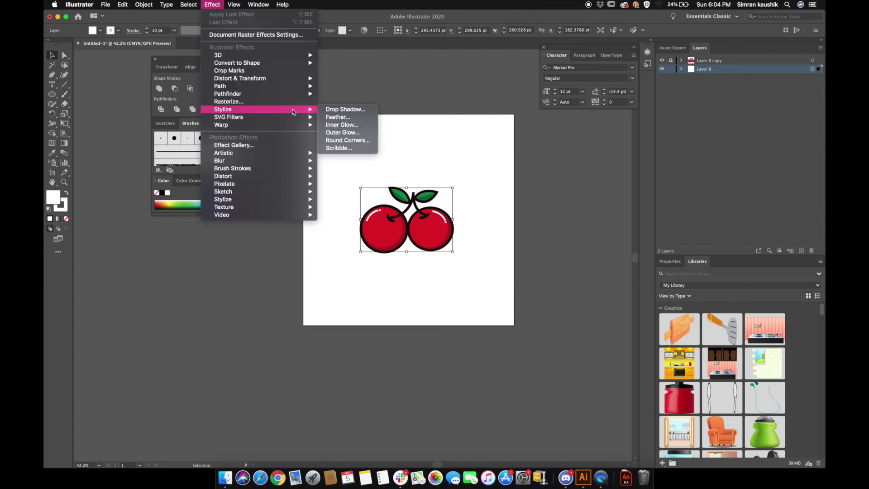
click(341, 109)
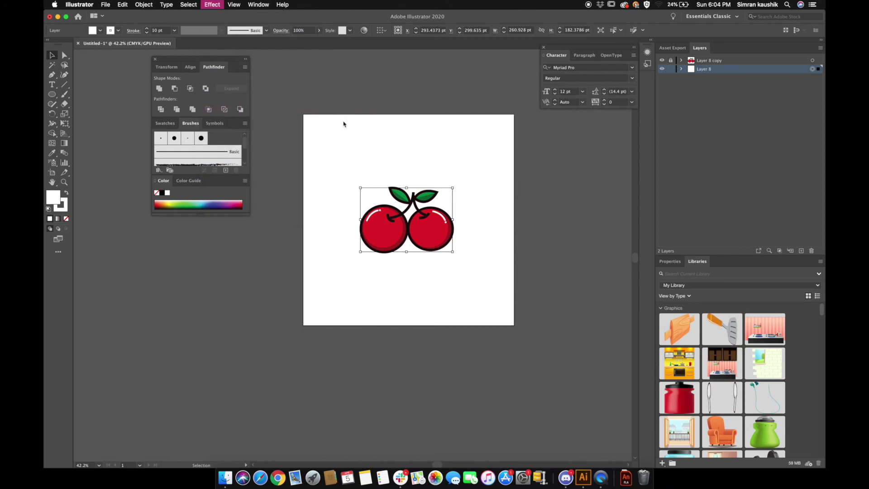
click(234, 265)
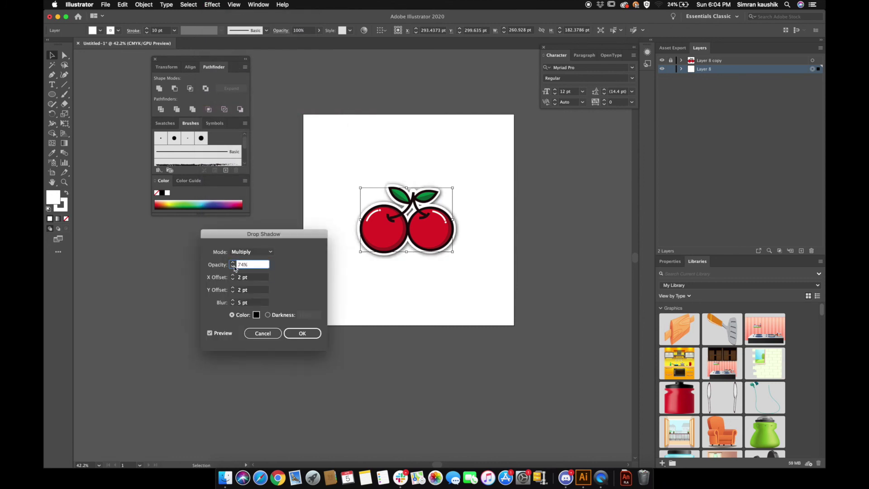
Step: Lower the drop shadow opacity to 50%
text(70)
click(233, 267)
click(233, 267)
click(233, 267)
click(233, 267)
click(233, 266)
click(233, 267)
click(233, 266)
click(233, 266)
click(233, 267)
click(233, 267)
click(233, 266)
click(233, 267)
click(233, 266)
click(233, 267)
click(233, 267)
click(233, 267)
click(233, 266)
click(233, 267)
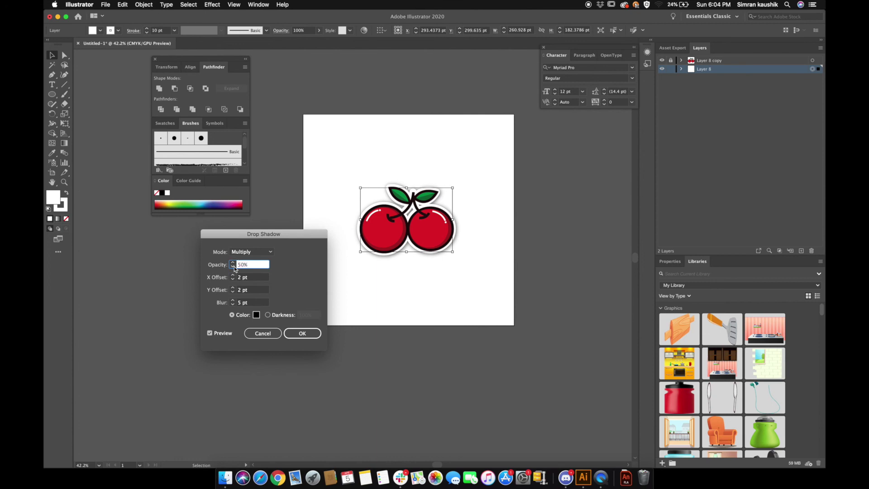
Step: Set the shadow blur to 4 pt with 2 pt offsets, apply it, and deselect
click(233, 305)
click(233, 305)
click(233, 305)
click(233, 305)
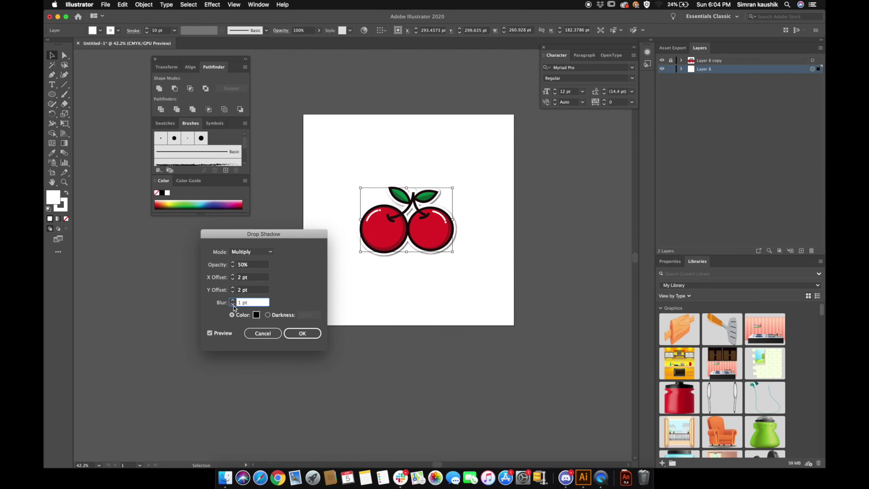
click(233, 301)
click(233, 301)
click(233, 301)
click(233, 301)
click(233, 301)
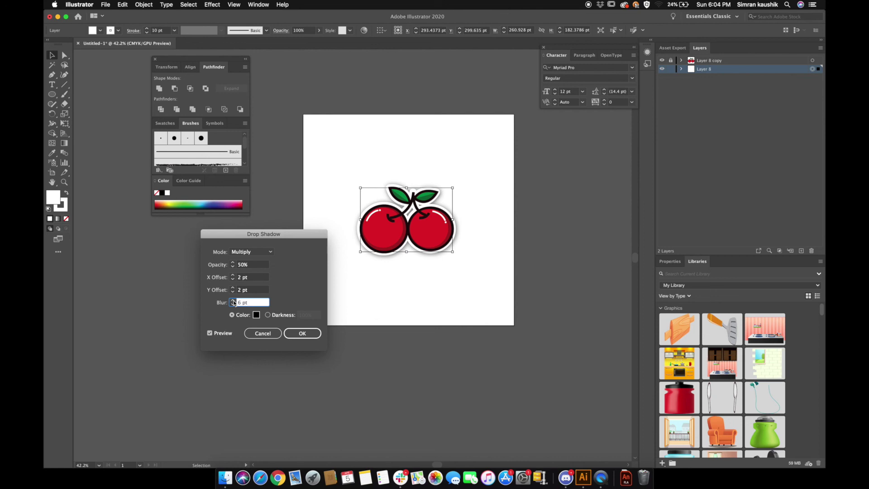
click(234, 305)
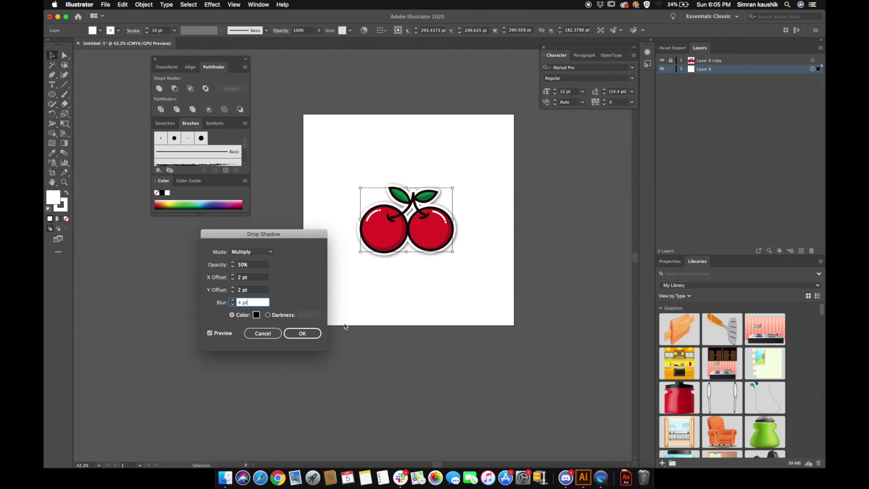
click(311, 334)
click(405, 306)
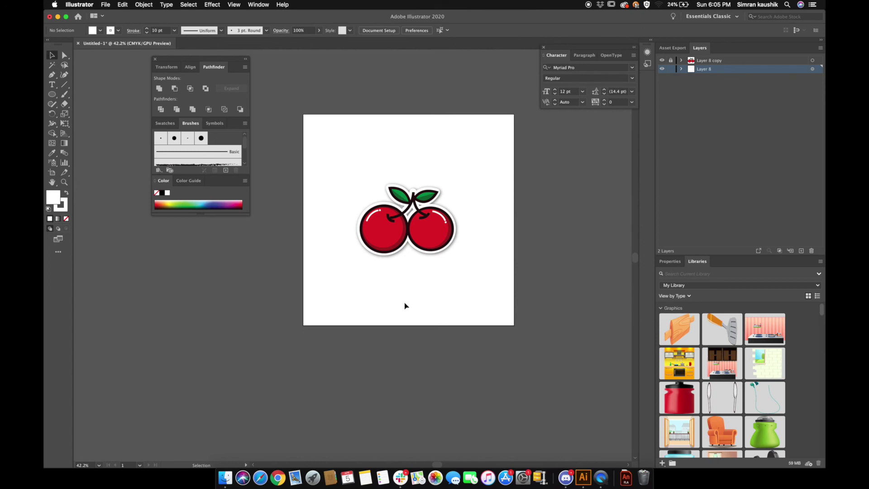
scroll(405, 305, up, 5)
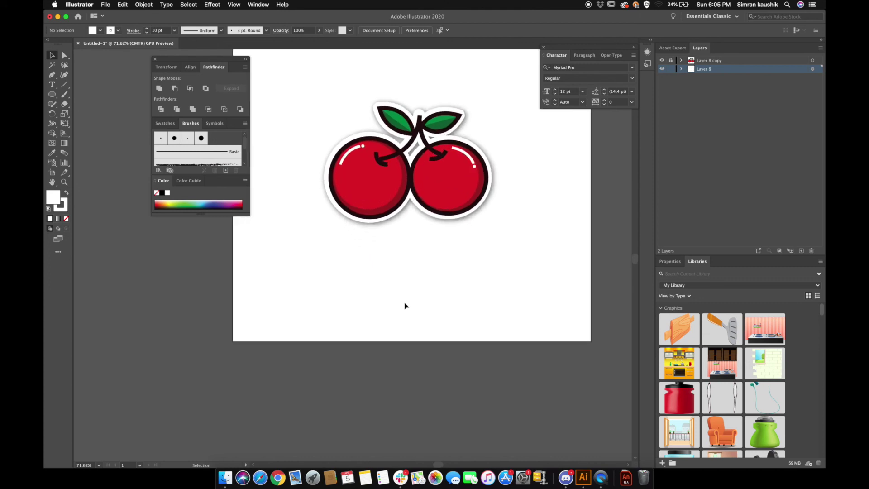